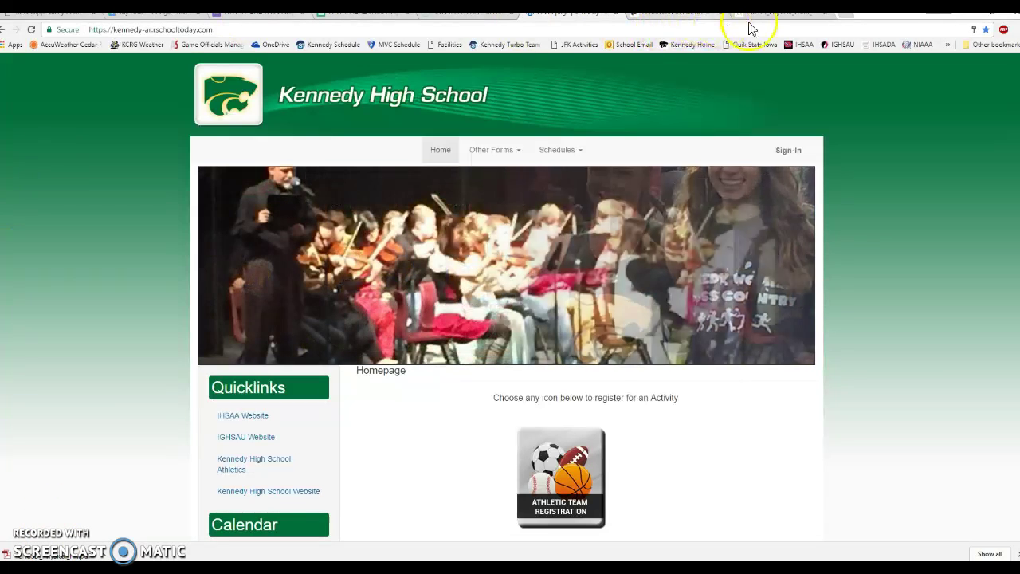
View the Athletics links on the Kennedy High School website, then return to the activities registration site.
{"action": "left_click", "coordinate": [701, 14]}
{"action": "mouse_move", "coordinate": [422, 118]}
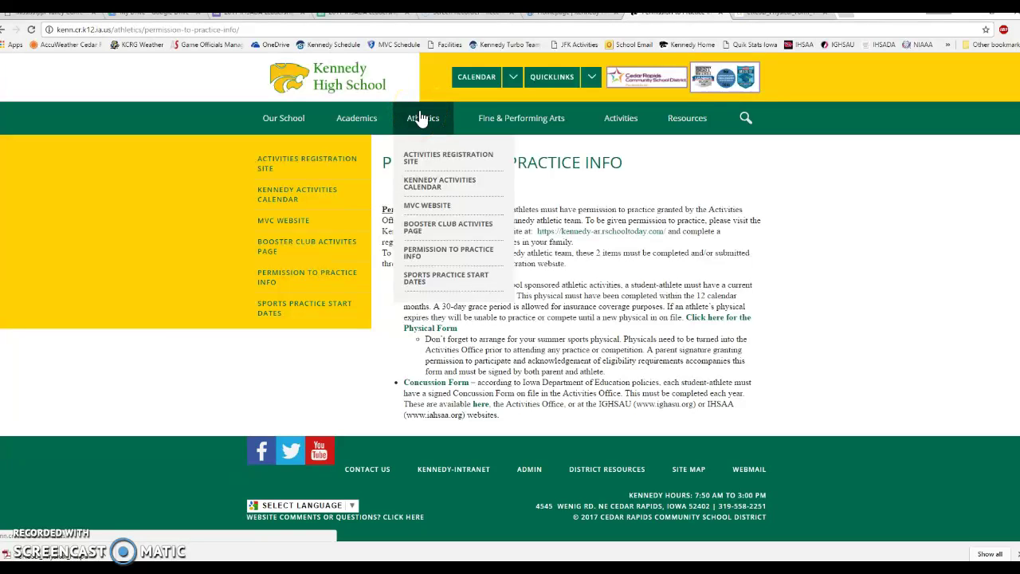
{"action": "left_click", "coordinate": [297, 81]}
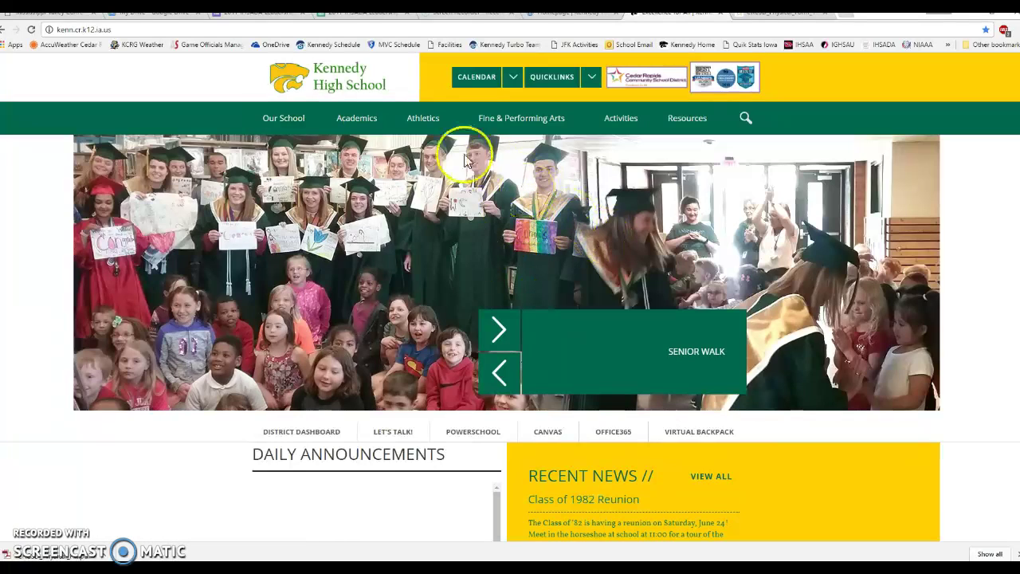
{"action": "mouse_move", "coordinate": [430, 126]}
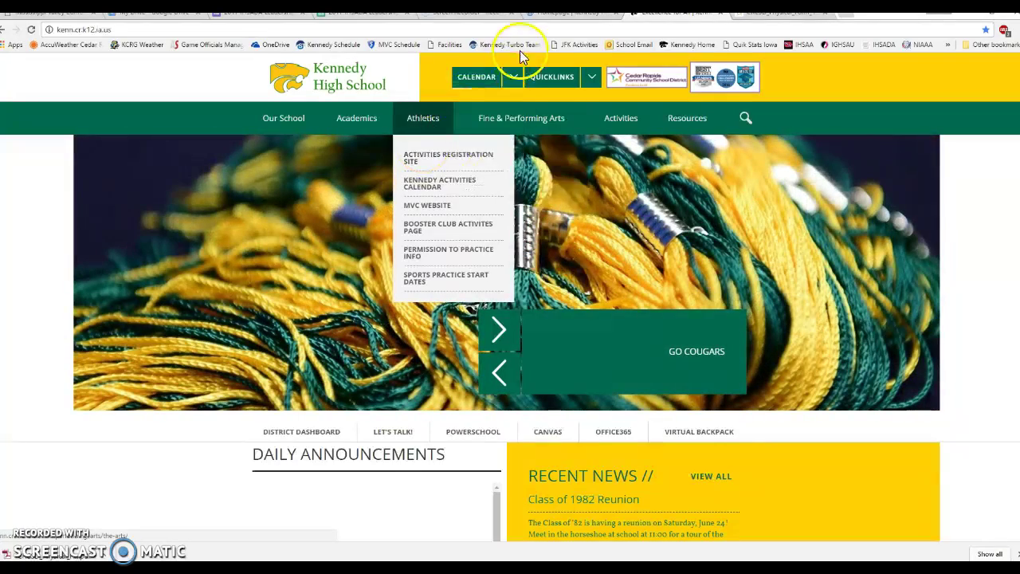
{"action": "left_click", "coordinate": [558, 12]}
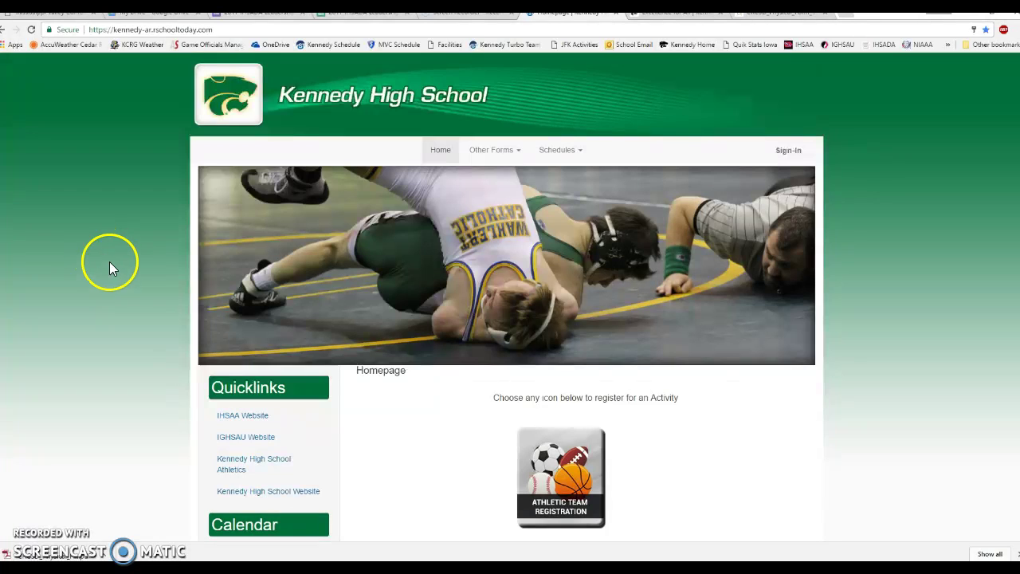
Open the returning-user login for athletic team registration from the registration homepage.
{"action": "scroll", "coordinate": [112, 277], "scroll_direction": "down", "scroll_amount": 2}
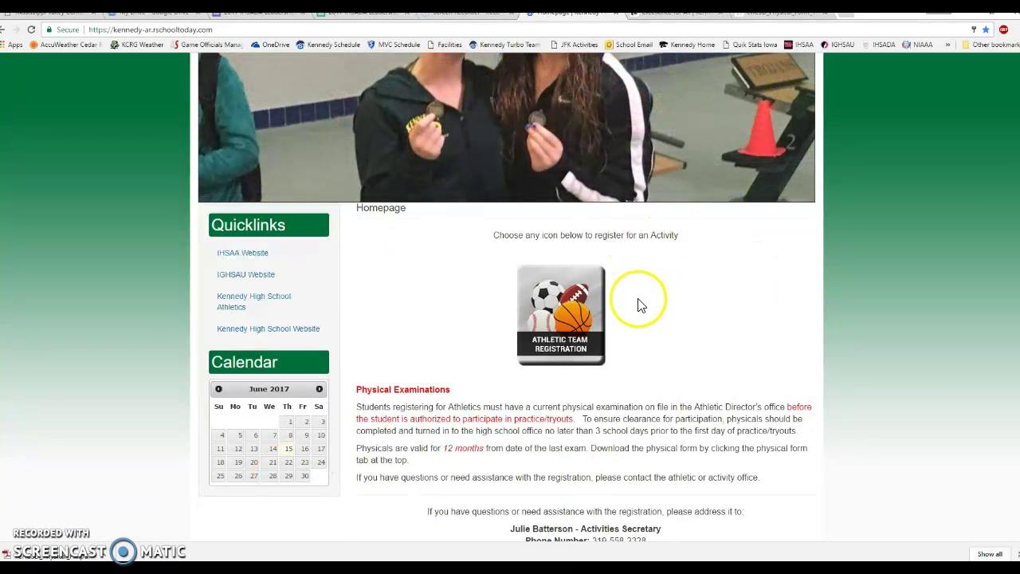
{"action": "scroll", "coordinate": [647, 286], "scroll_direction": "up", "scroll_amount": 2}
{"action": "scroll", "coordinate": [454, 464], "scroll_direction": "down", "scroll_amount": 1}
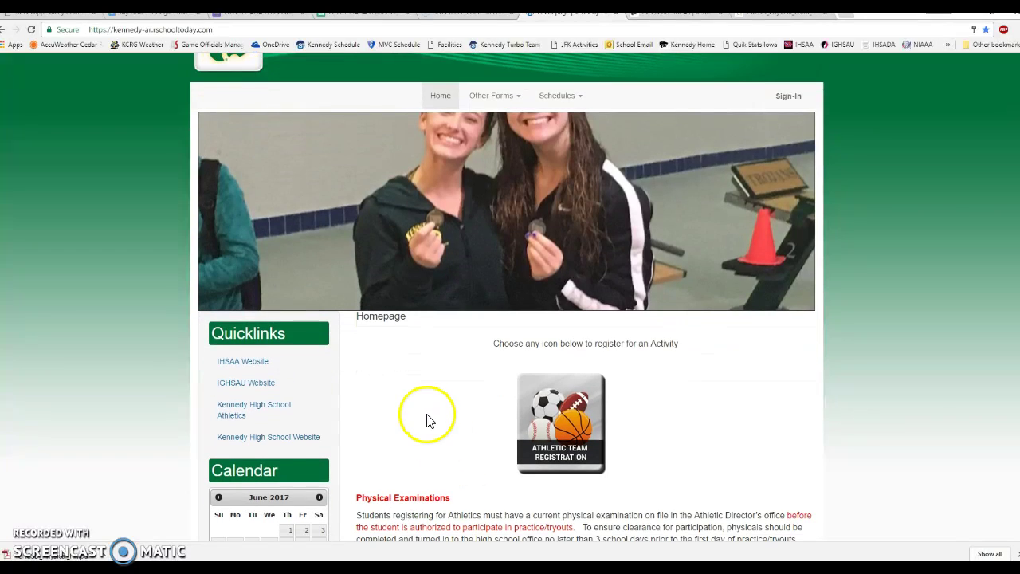
{"action": "left_click", "coordinate": [571, 414]}
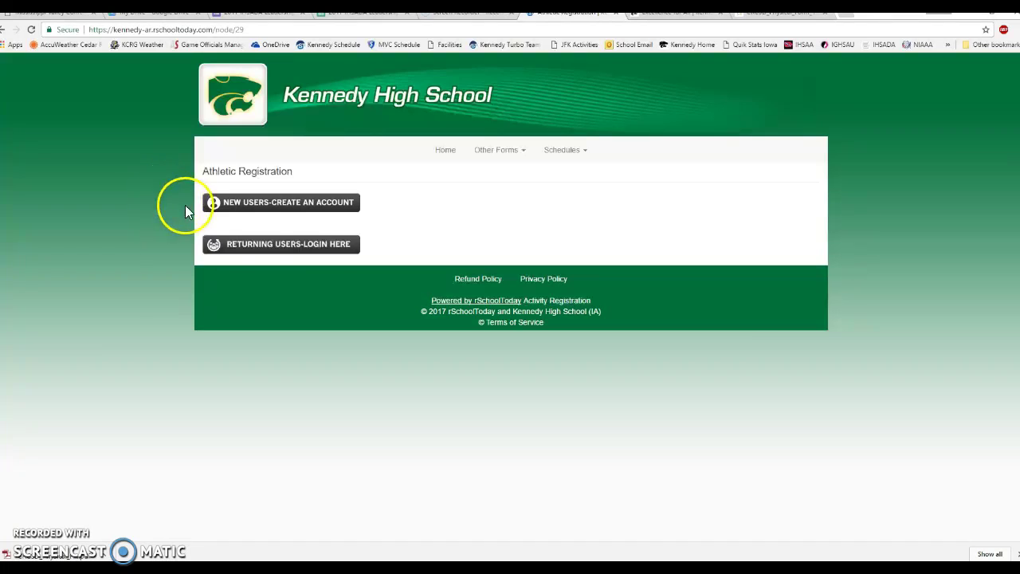
{"action": "left_click", "coordinate": [275, 245]}
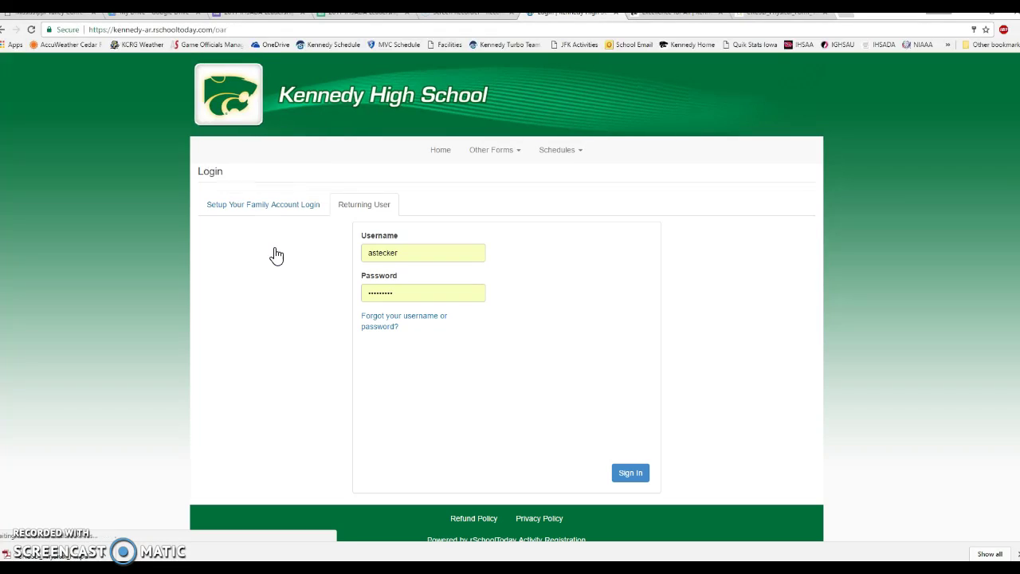
Sign in to the family account with the username demouser1 and the account password.
{"action": "left_click", "coordinate": [412, 252]}
{"action": "left_click_drag", "start_coordinate": [403, 250], "coordinate": [336, 255]}
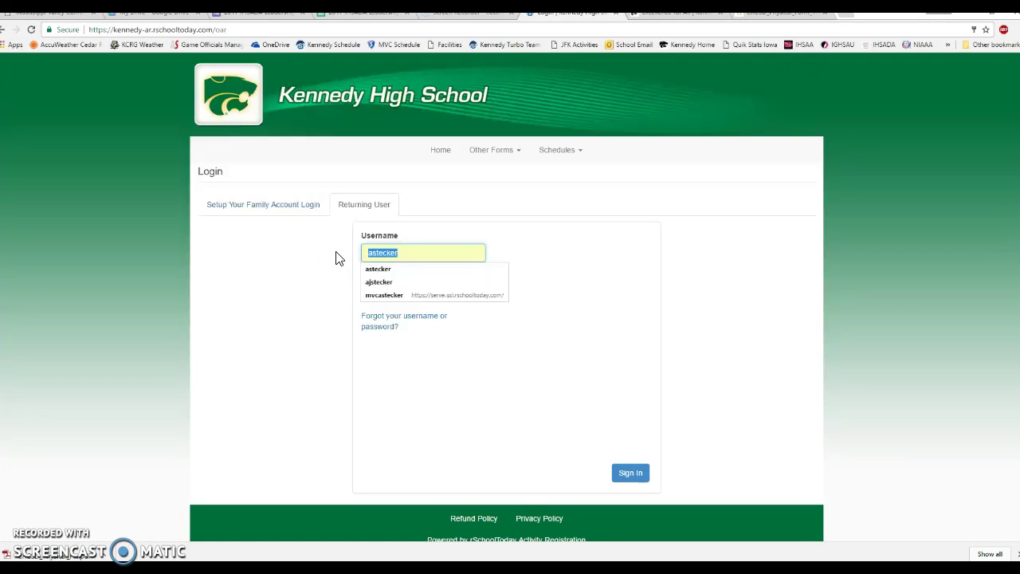
{"action": "type", "text": "demouser1"}
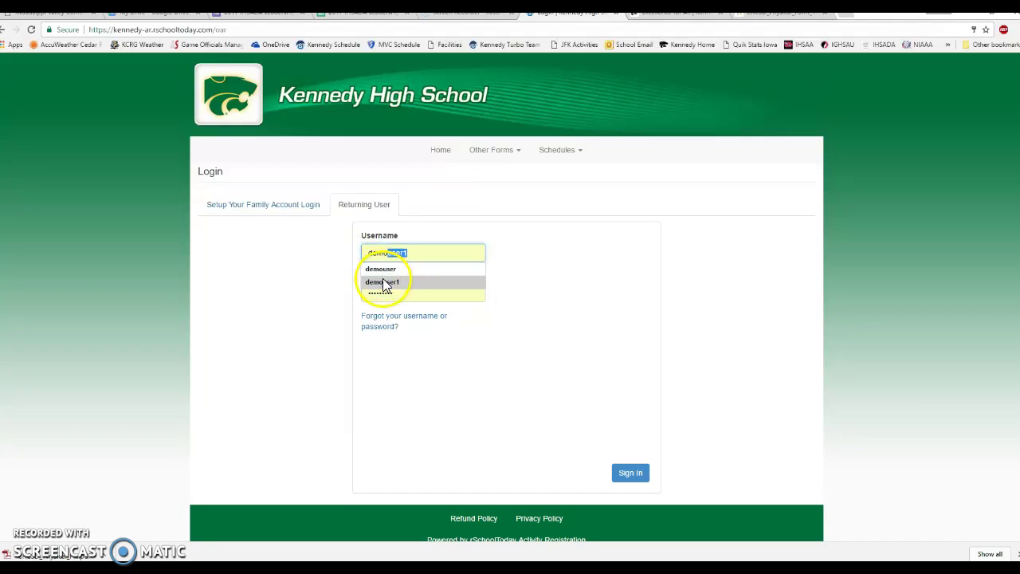
{"action": "left_click", "coordinate": [381, 282]}
{"action": "left_click", "coordinate": [399, 295]}
{"action": "left_click_drag", "start_coordinate": [398, 295], "coordinate": [333, 298]}
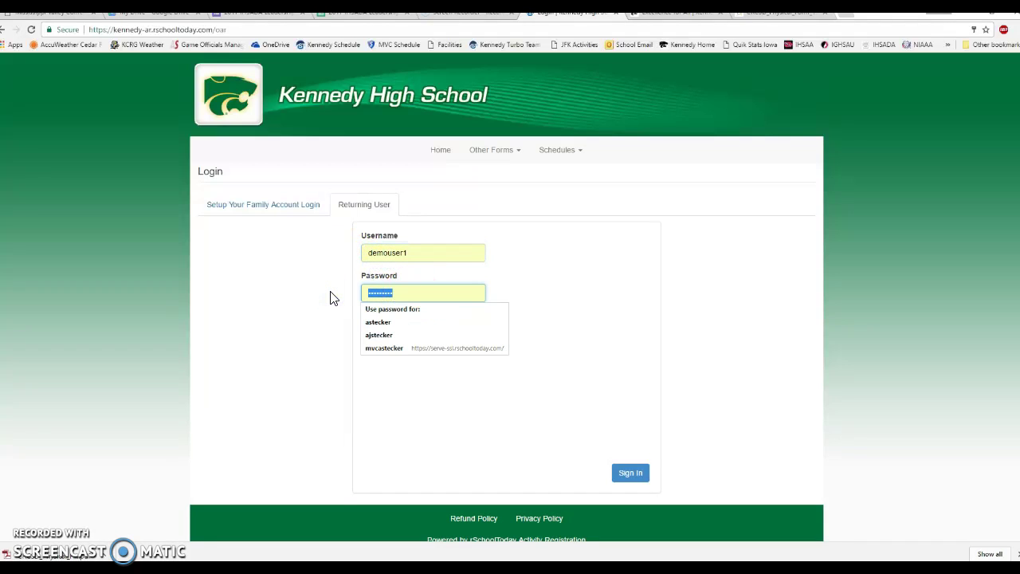
{"action": "type", "text": "**********"}
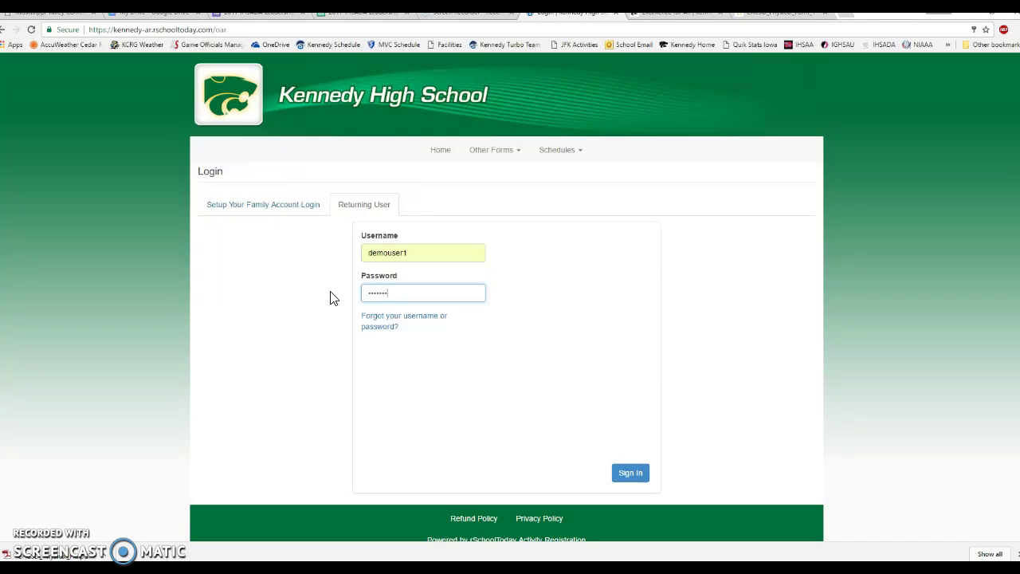
{"action": "type", "text": "***"}
{"action": "left_click", "coordinate": [626, 475]}
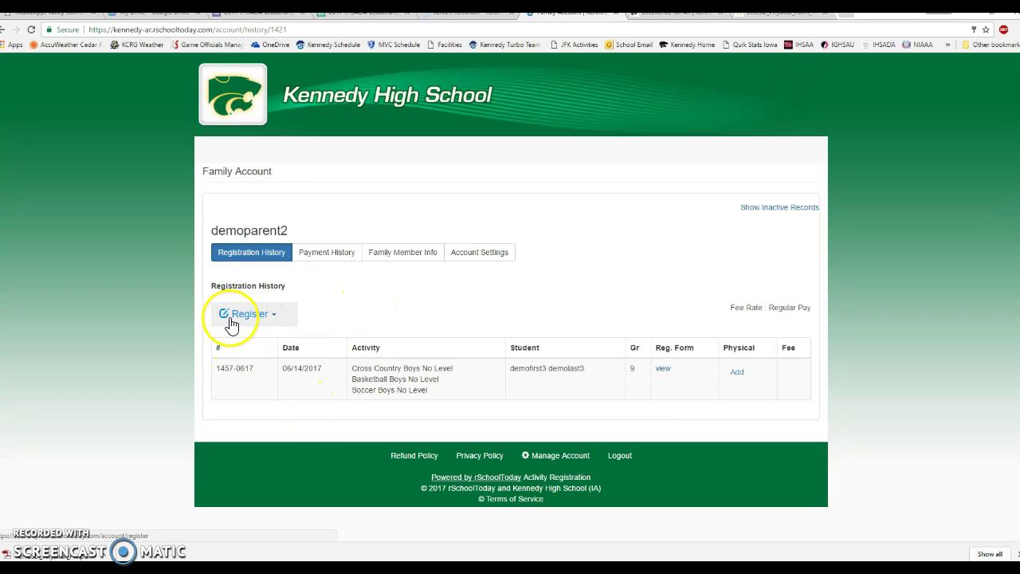
Start a new activity registration for the student already listed on the family account.
{"action": "left_click", "coordinate": [271, 317]}
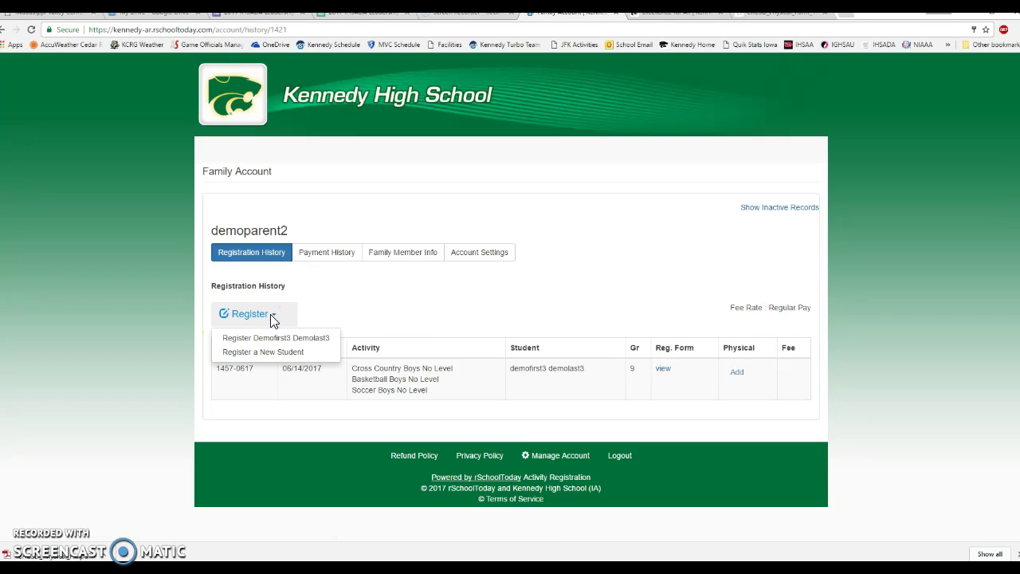
{"action": "left_click", "coordinate": [274, 338]}
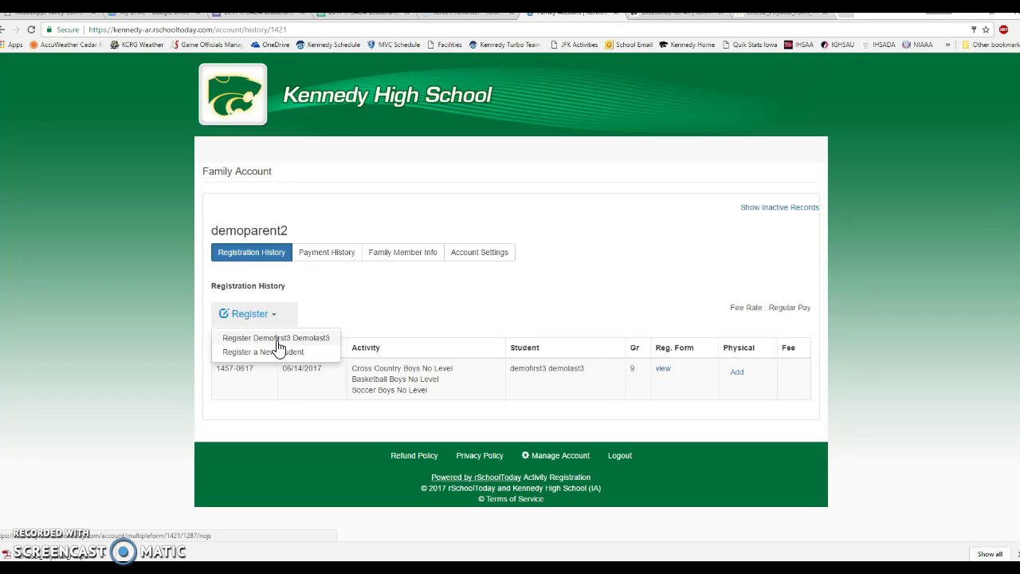
{"action": "left_click", "coordinate": [282, 357]}
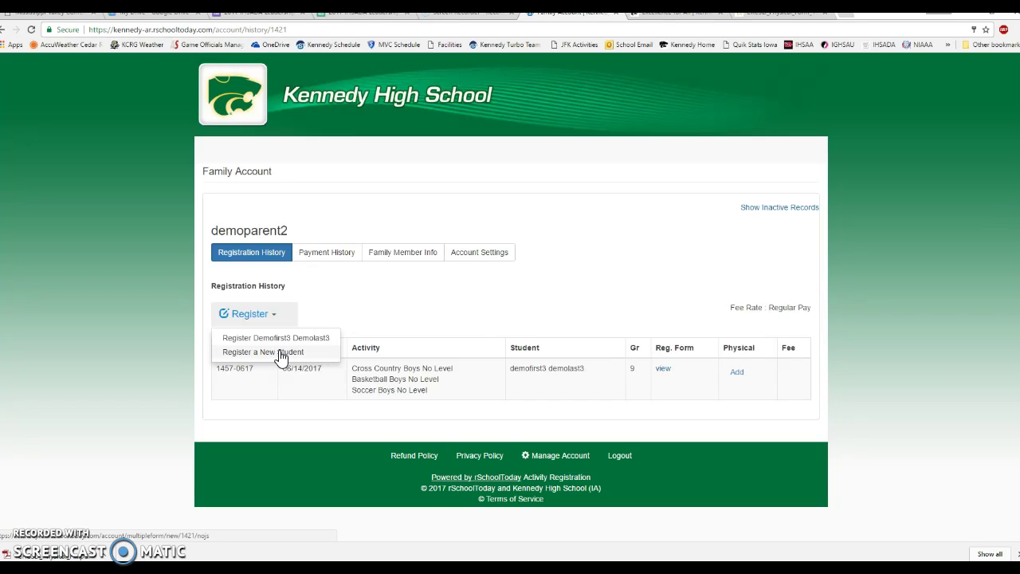
{"action": "left_click", "coordinate": [280, 343]}
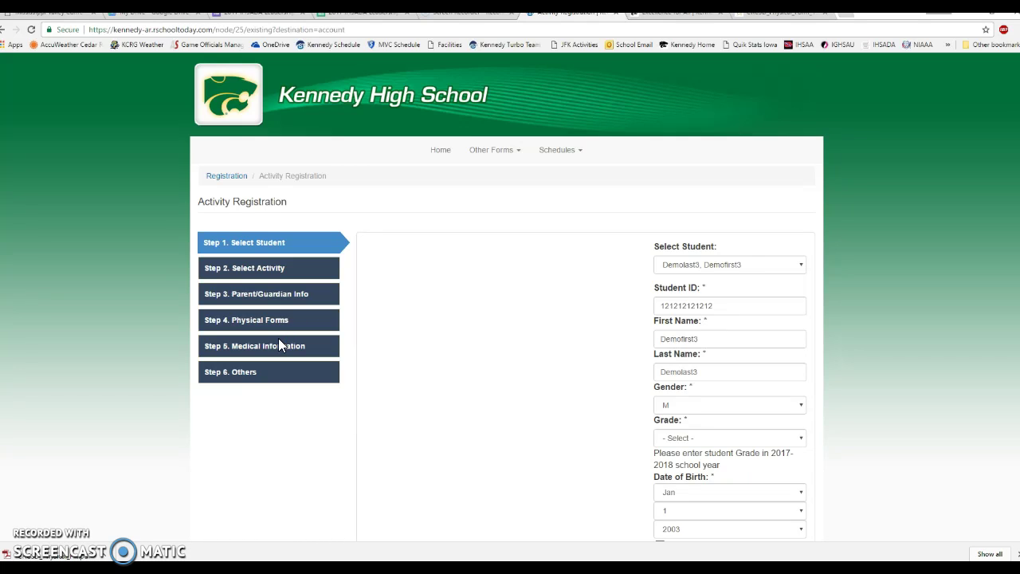
Set the student's grade for the 2017-2018 school year to 10.
{"action": "scroll", "coordinate": [542, 330], "scroll_direction": "down", "scroll_amount": 2}
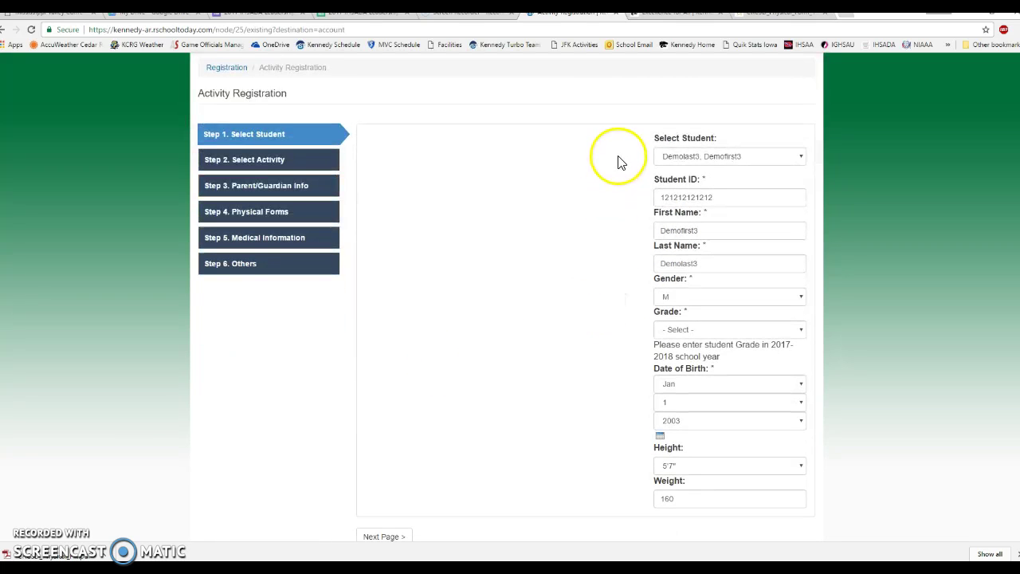
{"action": "left_click", "coordinate": [690, 338]}
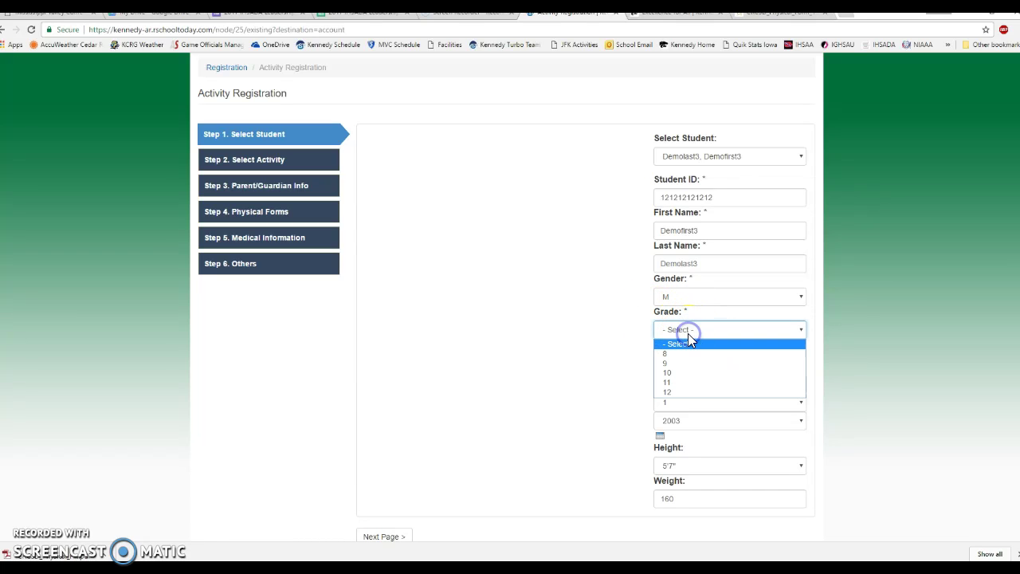
{"action": "left_click", "coordinate": [673, 373]}
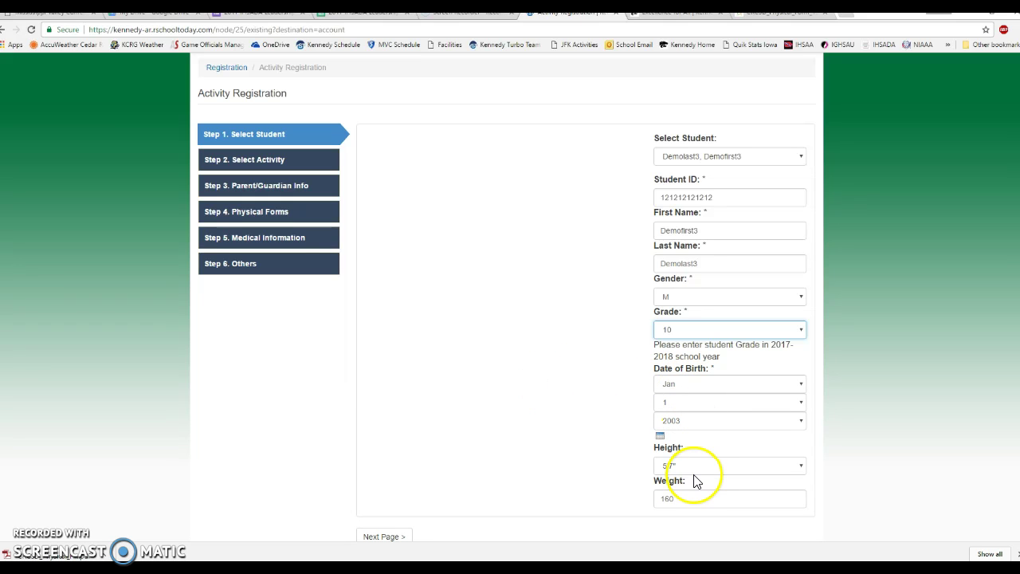
Update the student's height to 5'9" and weight to 175, and continue to activity selection.
{"action": "scroll", "coordinate": [586, 460], "scroll_direction": "down", "scroll_amount": 2}
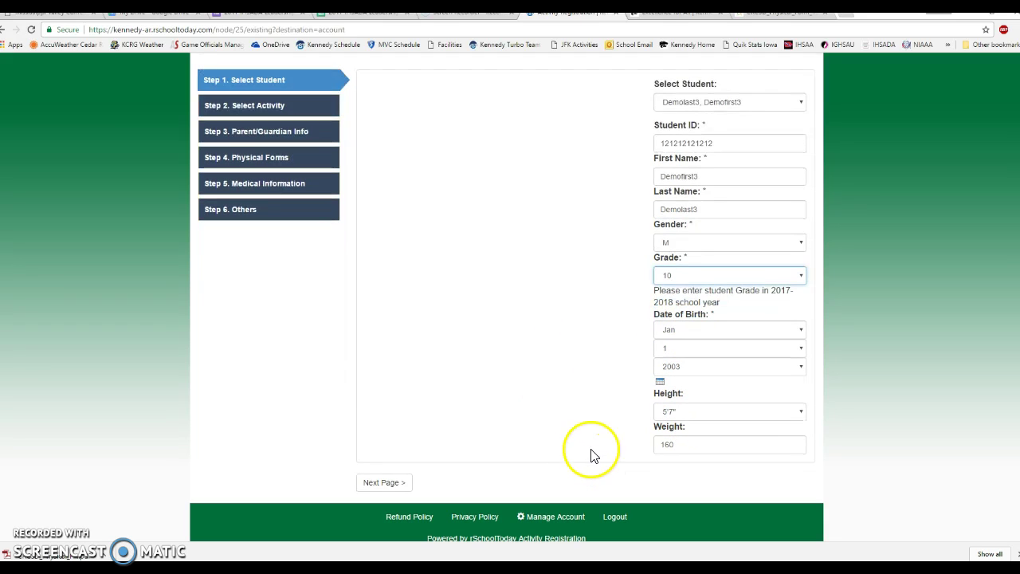
{"action": "left_click", "coordinate": [690, 417]}
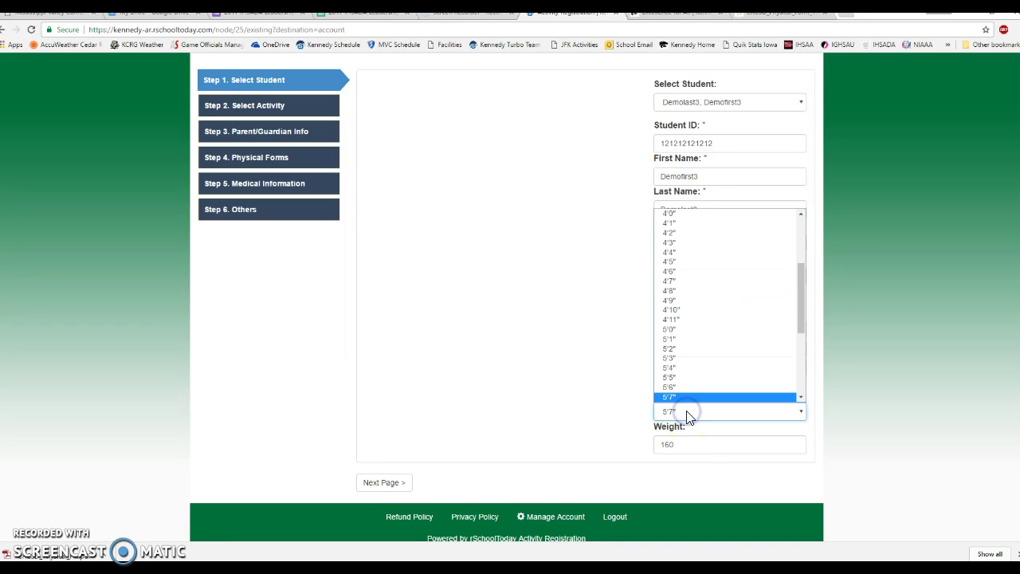
{"action": "scroll", "coordinate": [733, 379], "scroll_direction": "down", "scroll_amount": 3}
{"action": "left_click", "coordinate": [675, 306]}
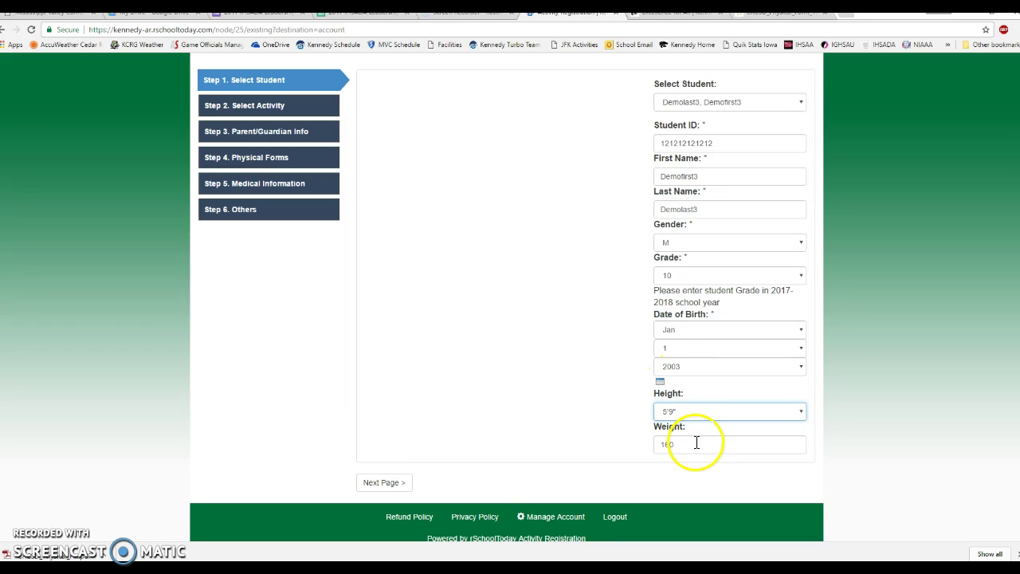
{"action": "left_click_drag", "start_coordinate": [695, 446], "coordinate": [647, 453]}
{"action": "type", "text": "175"}
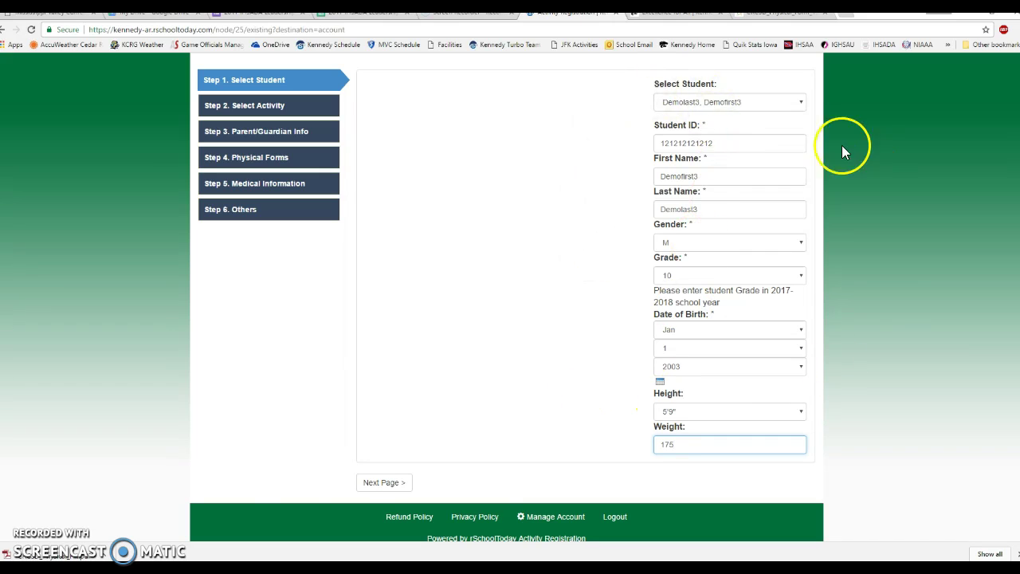
{"action": "left_click", "coordinate": [376, 483]}
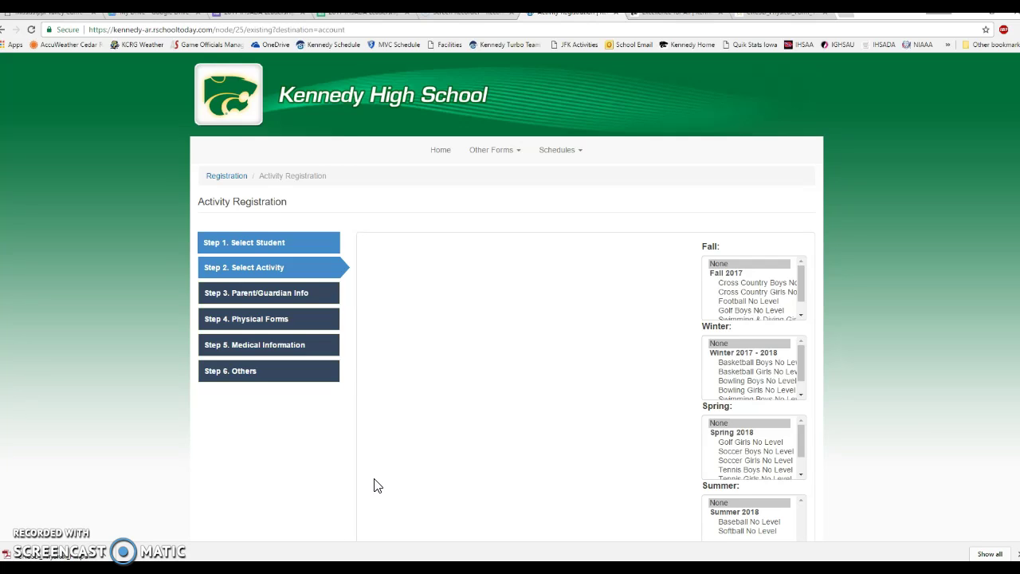
Select Golf Boys for fall, Wrestling for winter, Tennis Boys for spring and Baseball for summer, and continue to the parent/guardian information.
{"action": "scroll", "coordinate": [510, 418], "scroll_direction": "down", "scroll_amount": 1}
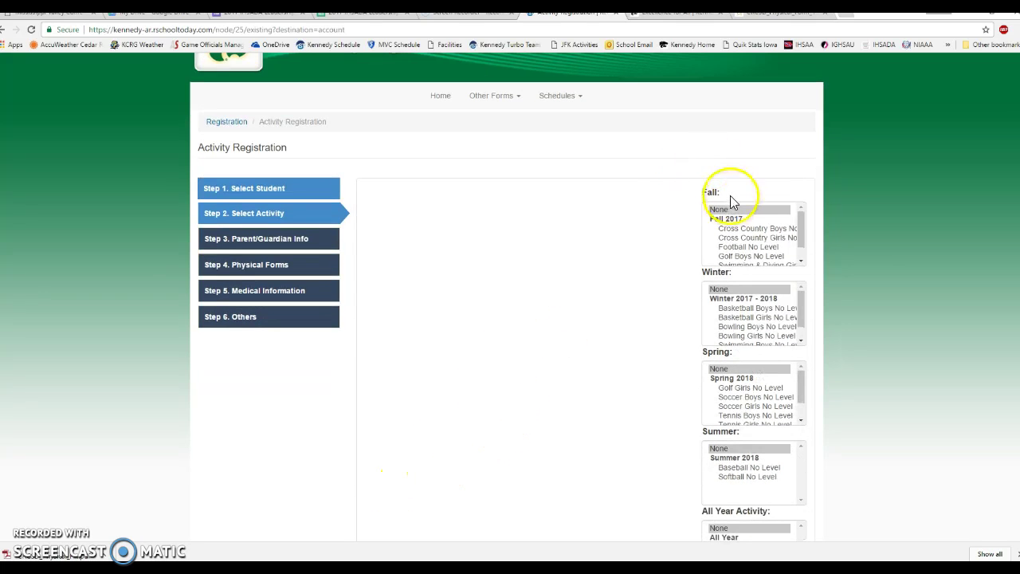
{"action": "scroll", "coordinate": [681, 408], "scroll_direction": "down", "scroll_amount": 1}
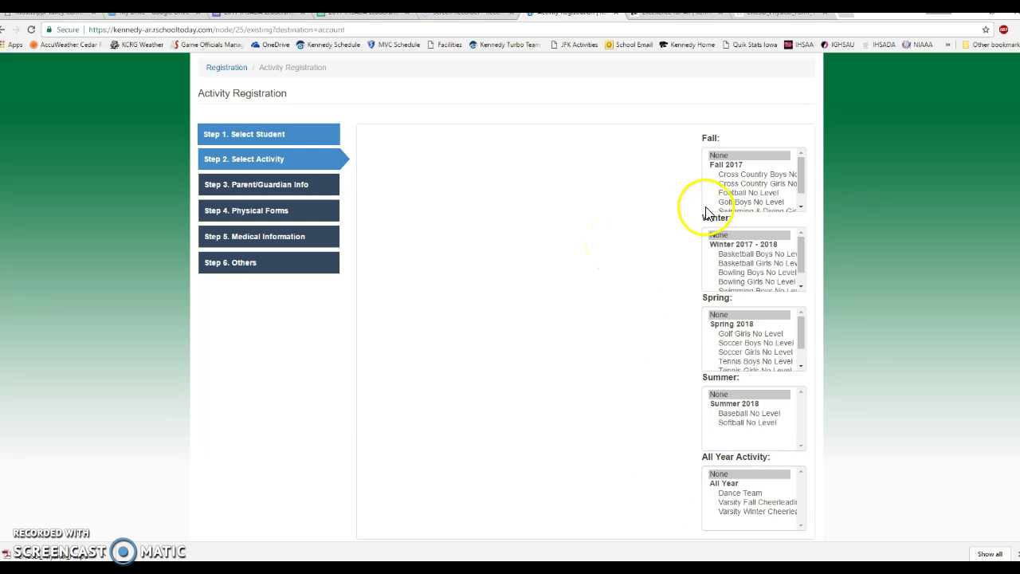
{"action": "scroll", "coordinate": [724, 198], "scroll_direction": "down", "scroll_amount": 1}
{"action": "scroll", "coordinate": [724, 198], "scroll_direction": "down", "scroll_amount": 1}
{"action": "left_click", "coordinate": [739, 188]}
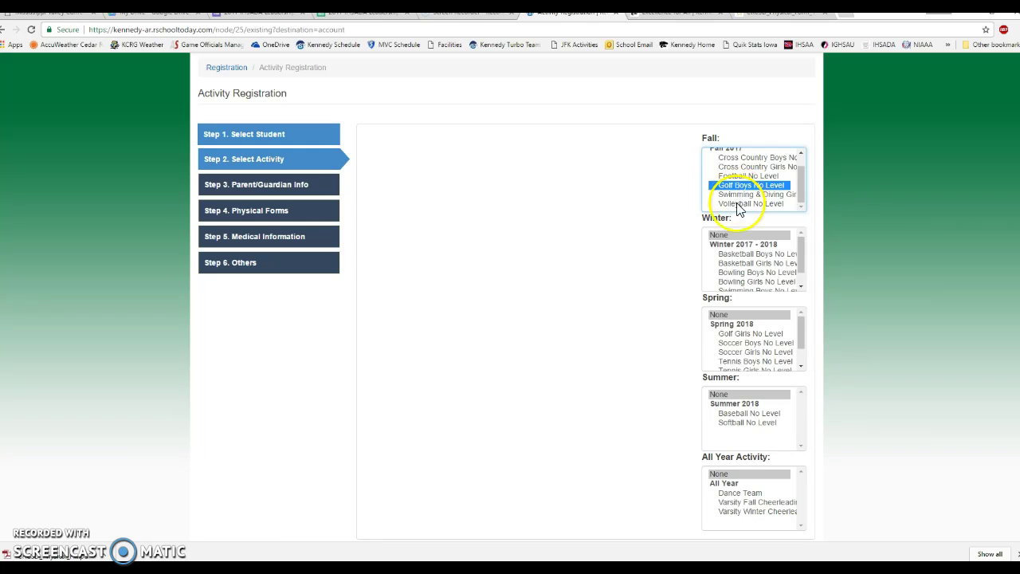
{"action": "scroll", "coordinate": [741, 253], "scroll_direction": "down", "scroll_amount": 1}
{"action": "scroll", "coordinate": [740, 248], "scroll_direction": "down", "scroll_amount": 1}
{"action": "left_click", "coordinate": [735, 228]}
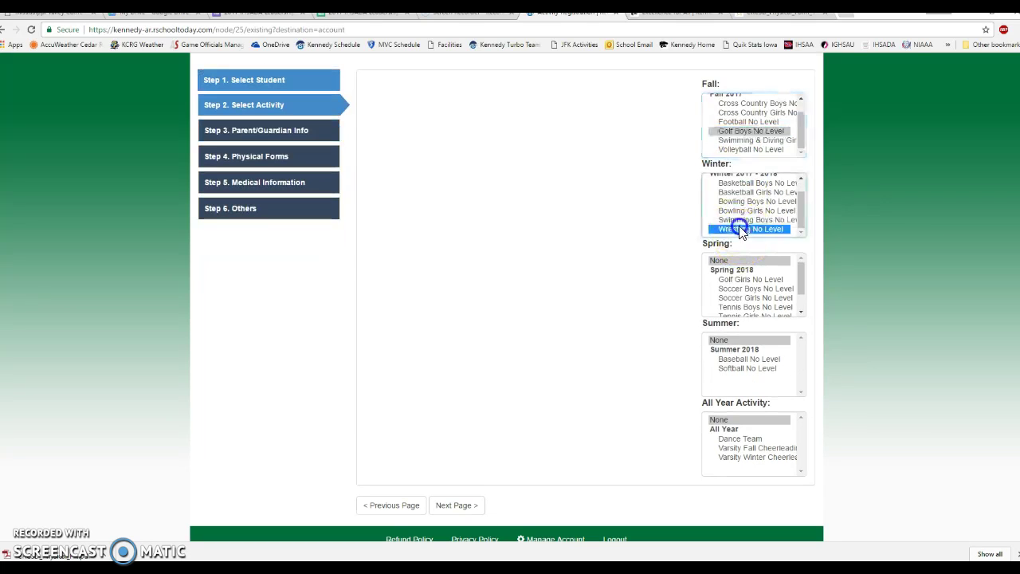
{"action": "left_click", "coordinate": [765, 308]}
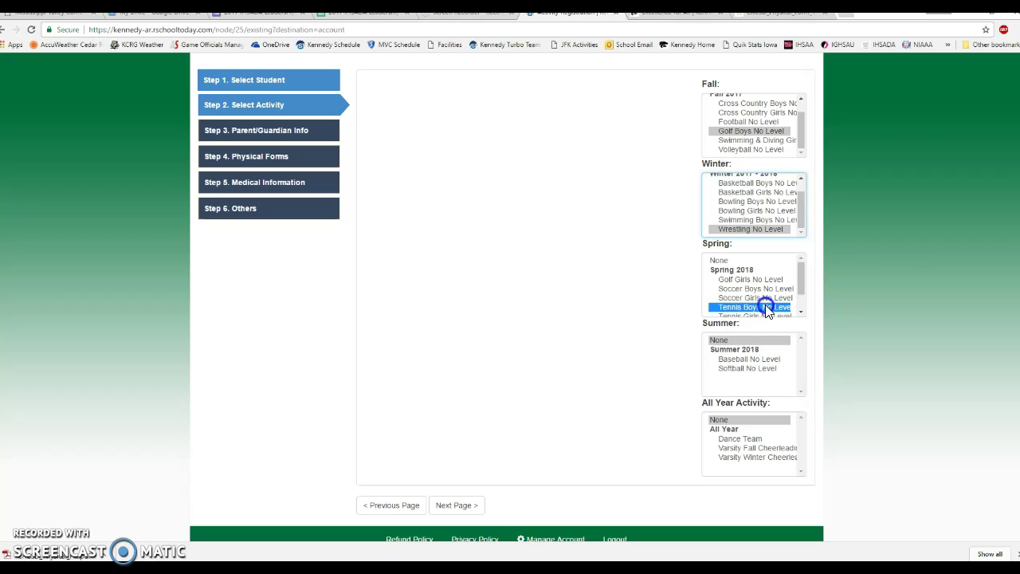
{"action": "left_click", "coordinate": [734, 360]}
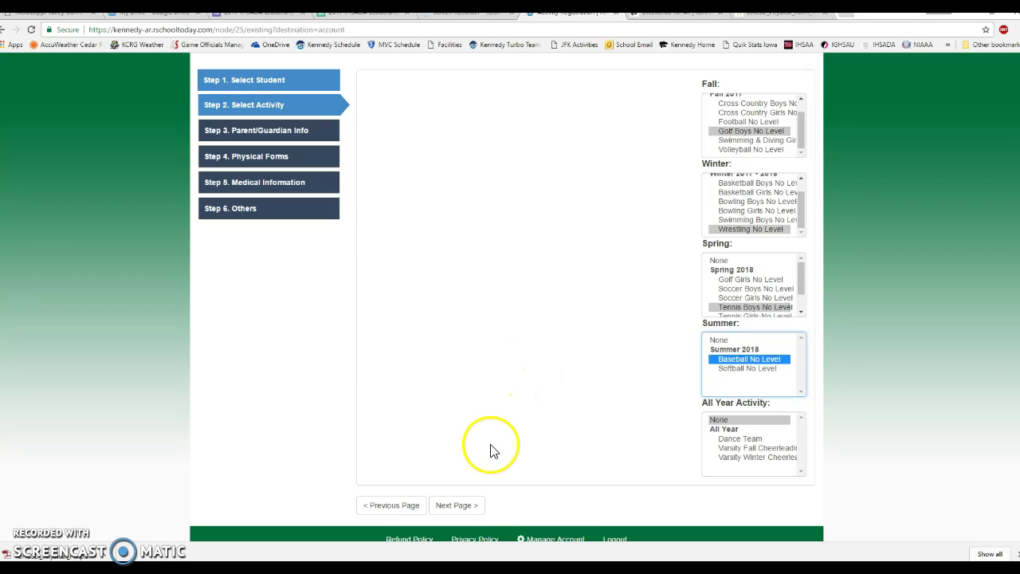
{"action": "left_click", "coordinate": [456, 505]}
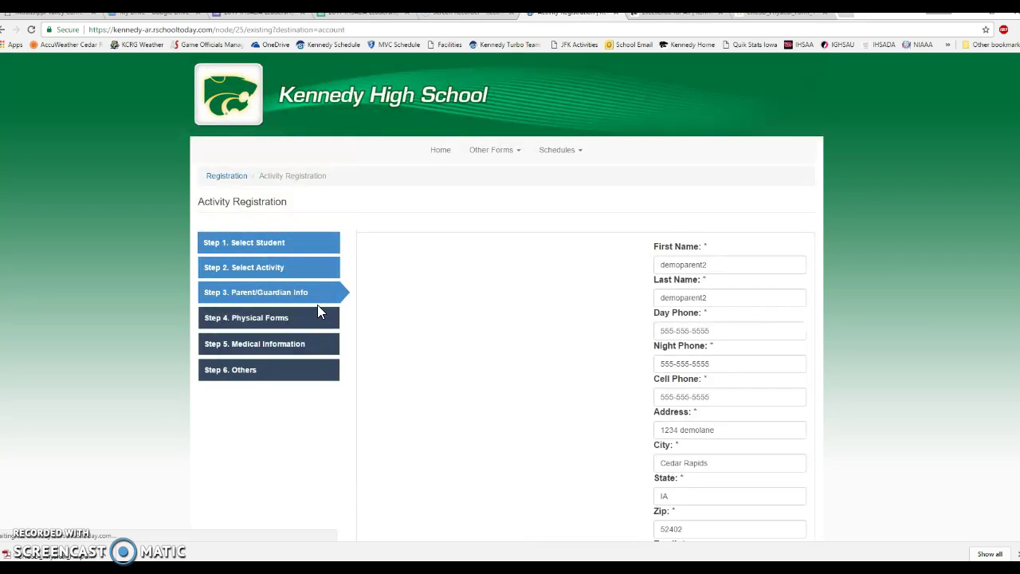
Review the prefilled parent/guardian contact details and the empty second guardian section, and continue to the physical forms.
{"action": "scroll", "coordinate": [491, 319], "scroll_direction": "down", "scroll_amount": 2}
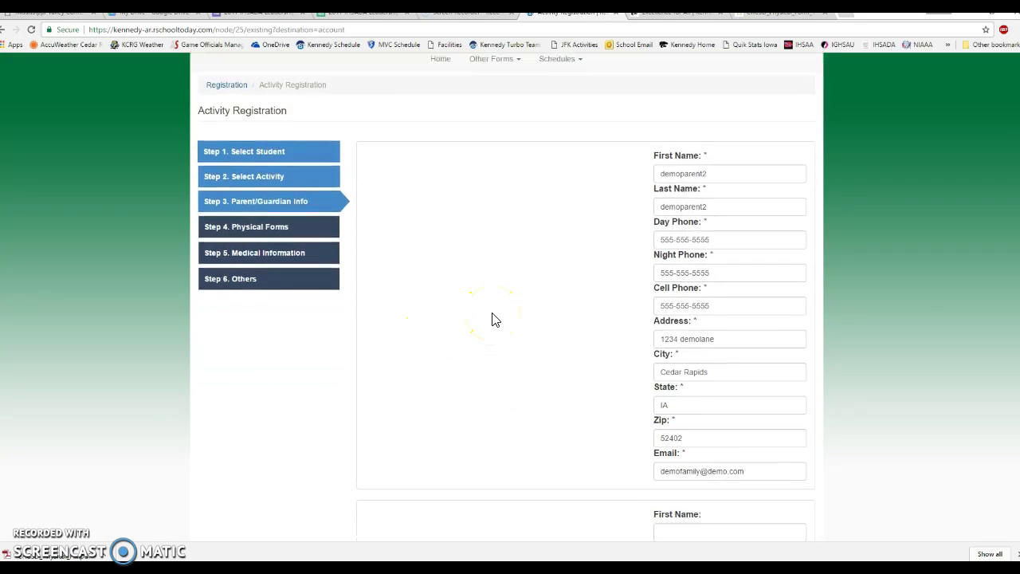
{"action": "scroll", "coordinate": [491, 305], "scroll_direction": "down", "scroll_amount": 1}
{"action": "scroll", "coordinate": [487, 301], "scroll_direction": "up", "scroll_amount": 2}
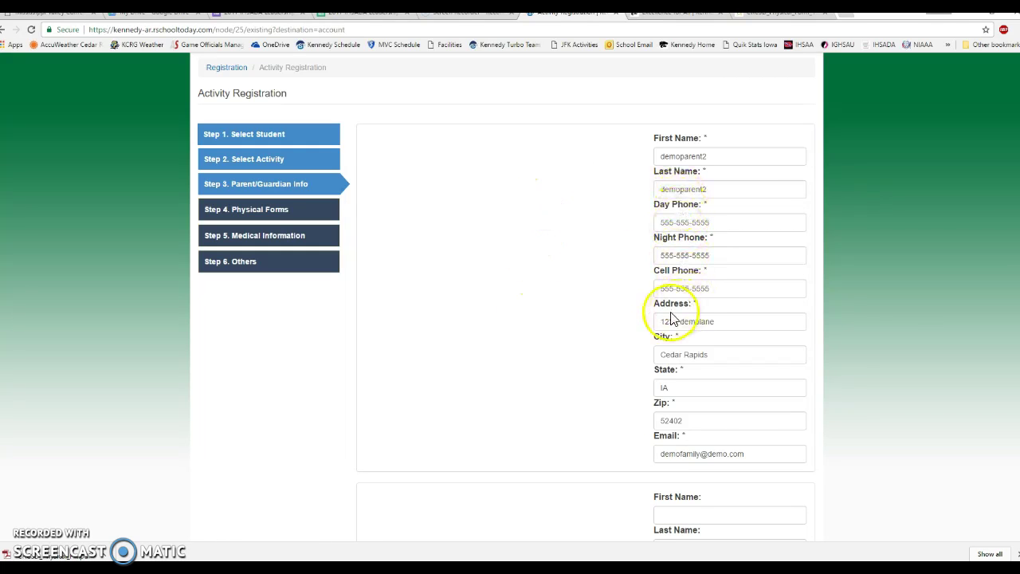
{"action": "scroll", "coordinate": [626, 347], "scroll_direction": "down", "scroll_amount": 2}
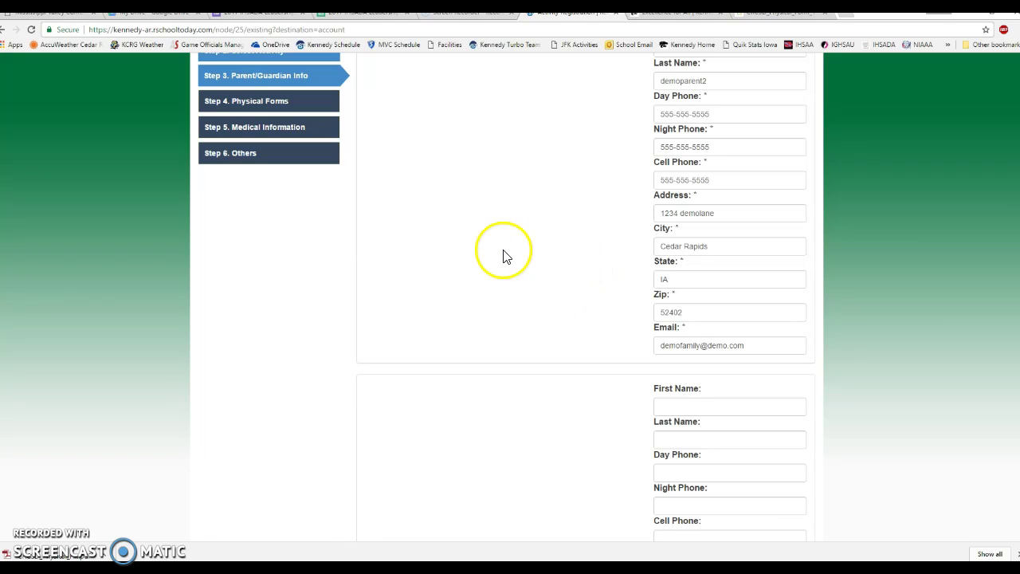
{"action": "scroll", "coordinate": [500, 255], "scroll_direction": "up", "scroll_amount": 1}
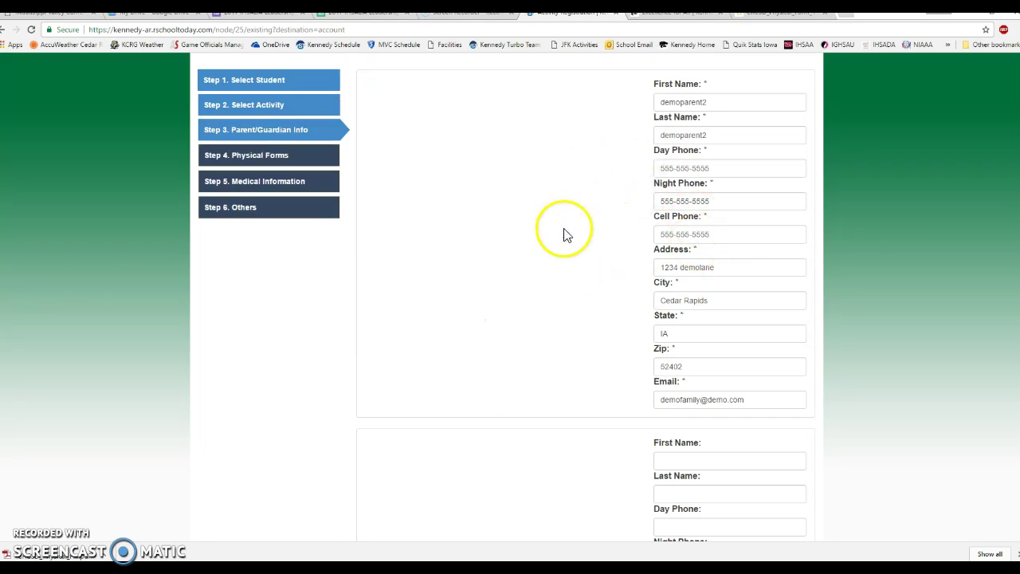
{"action": "scroll", "coordinate": [562, 234], "scroll_direction": "down", "scroll_amount": 2}
{"action": "scroll", "coordinate": [564, 235], "scroll_direction": "up", "scroll_amount": 1}
{"action": "scroll", "coordinate": [563, 234], "scroll_direction": "up", "scroll_amount": 1}
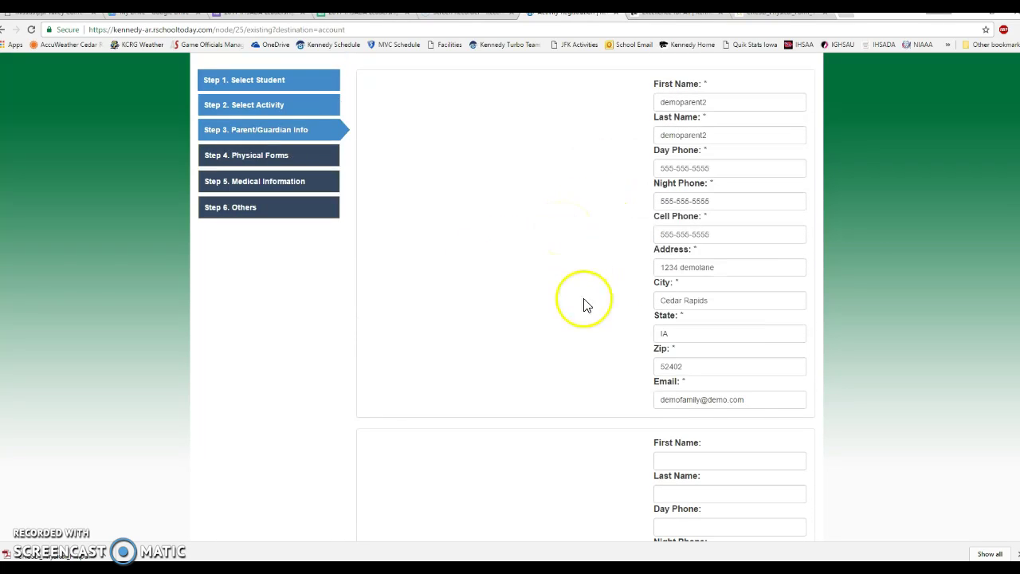
{"action": "scroll", "coordinate": [584, 305], "scroll_direction": "down", "scroll_amount": 6}
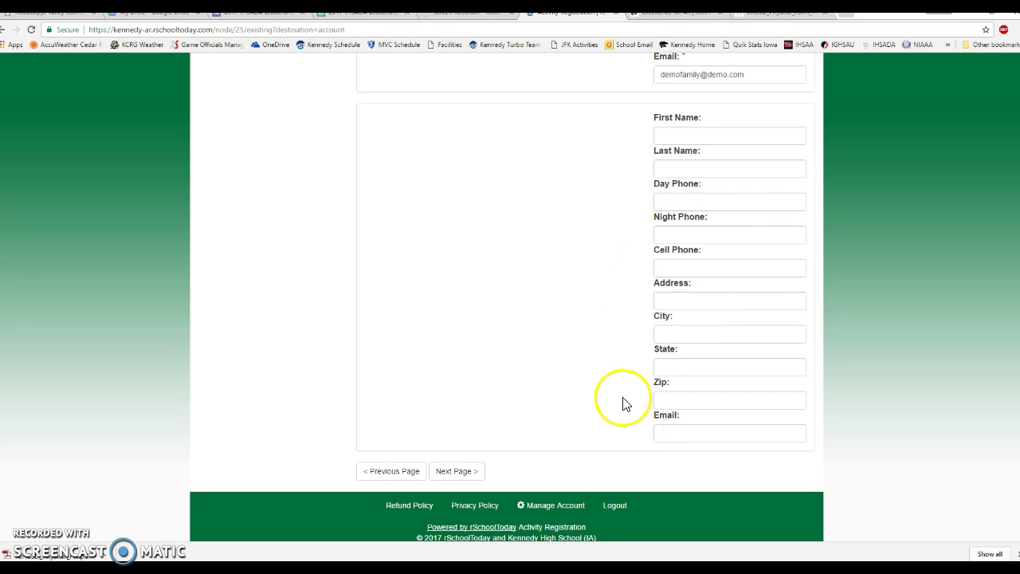
{"action": "scroll", "coordinate": [562, 346], "scroll_direction": "up", "scroll_amount": 5}
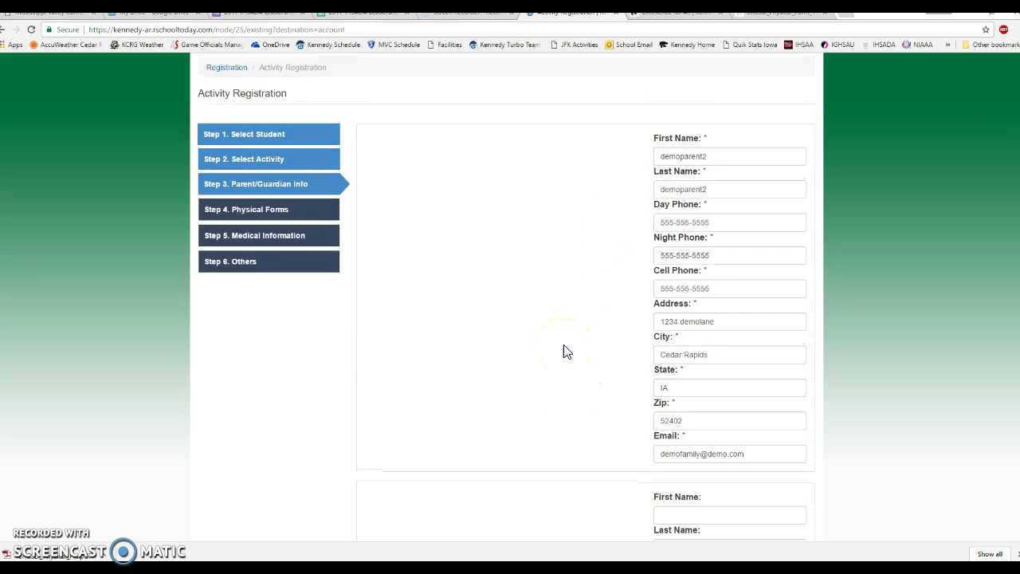
{"action": "scroll", "coordinate": [565, 351], "scroll_direction": "down", "scroll_amount": 5}
{"action": "left_click", "coordinate": [453, 477]}
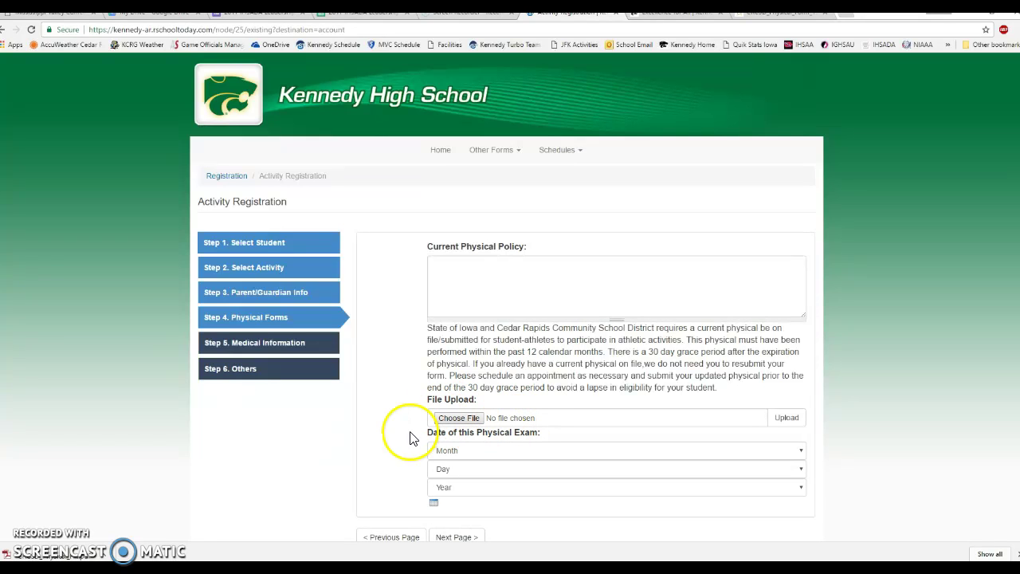
{"action": "scroll", "coordinate": [400, 446], "scroll_direction": "down", "scroll_amount": 1}
{"action": "scroll", "coordinate": [401, 446], "scroll_direction": "down", "scroll_amount": 1}
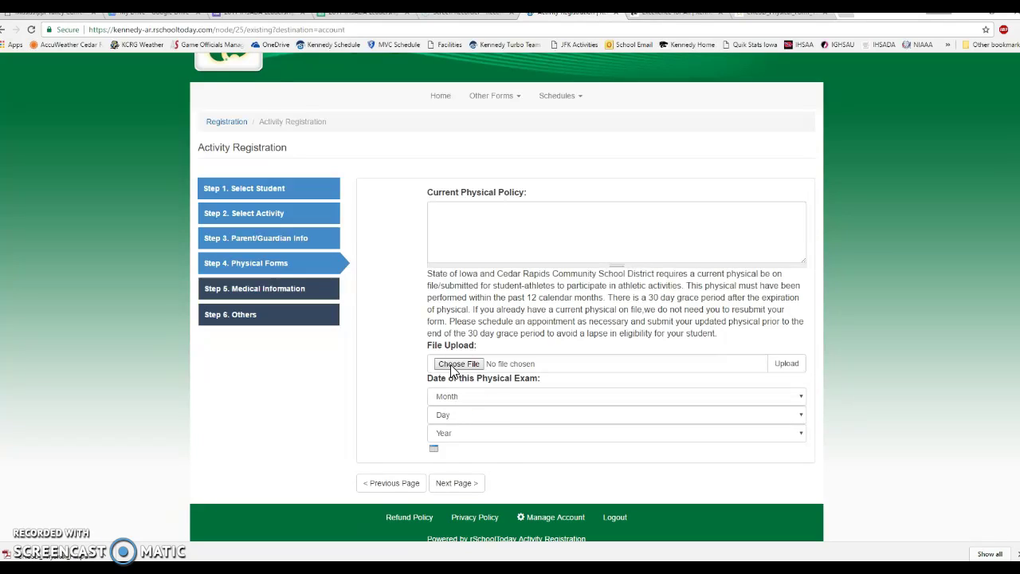
{"action": "left_click", "coordinate": [463, 489]}
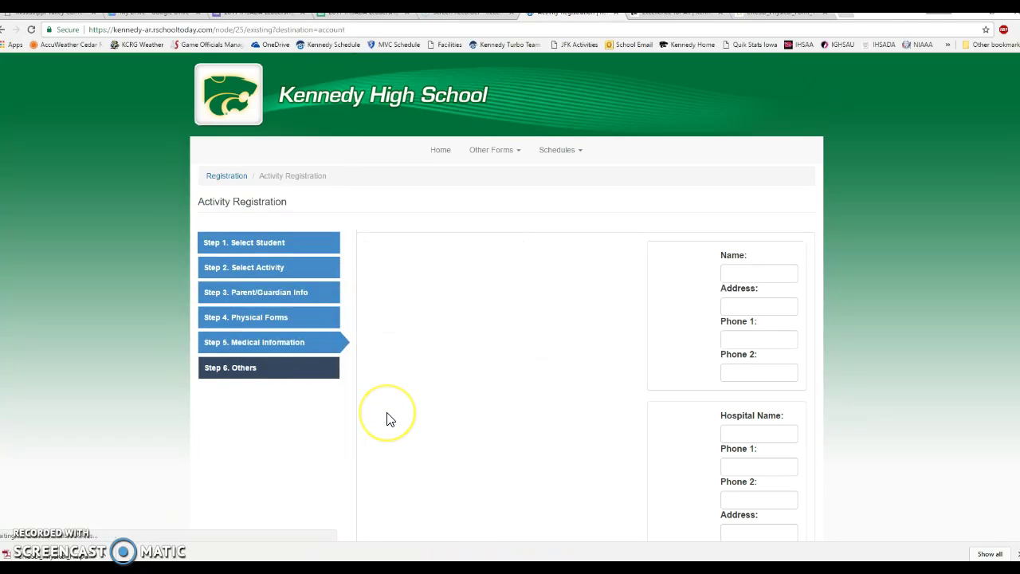
{"action": "scroll", "coordinate": [470, 402], "scroll_direction": "down", "scroll_amount": 15}
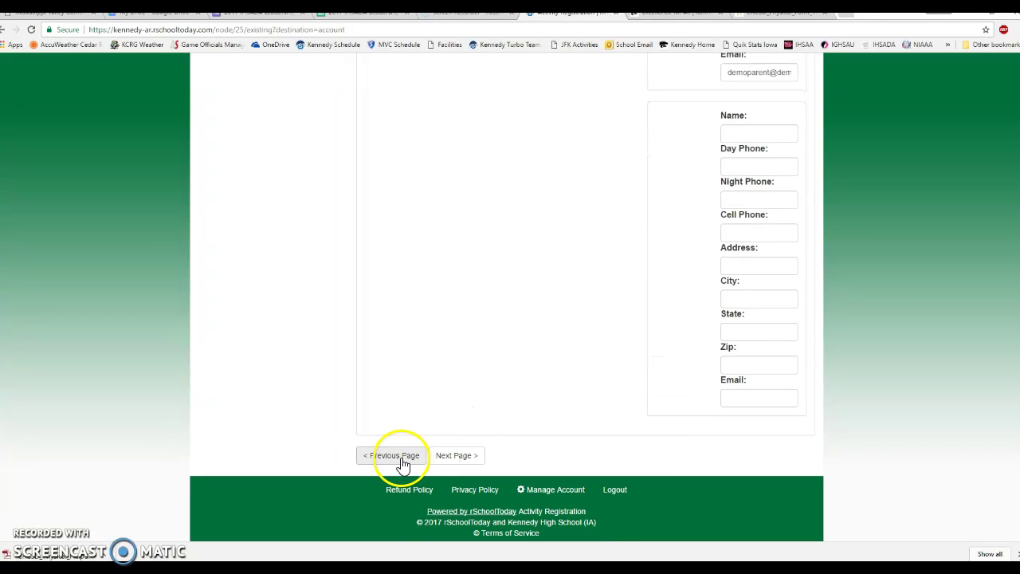
{"action": "left_click", "coordinate": [400, 457]}
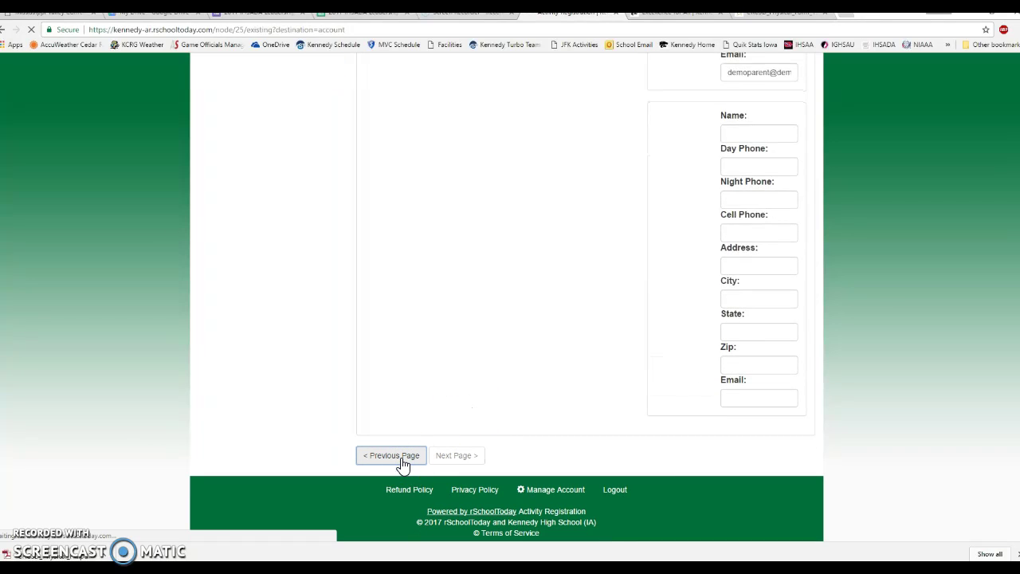
{"action": "left_click", "coordinate": [383, 432]}
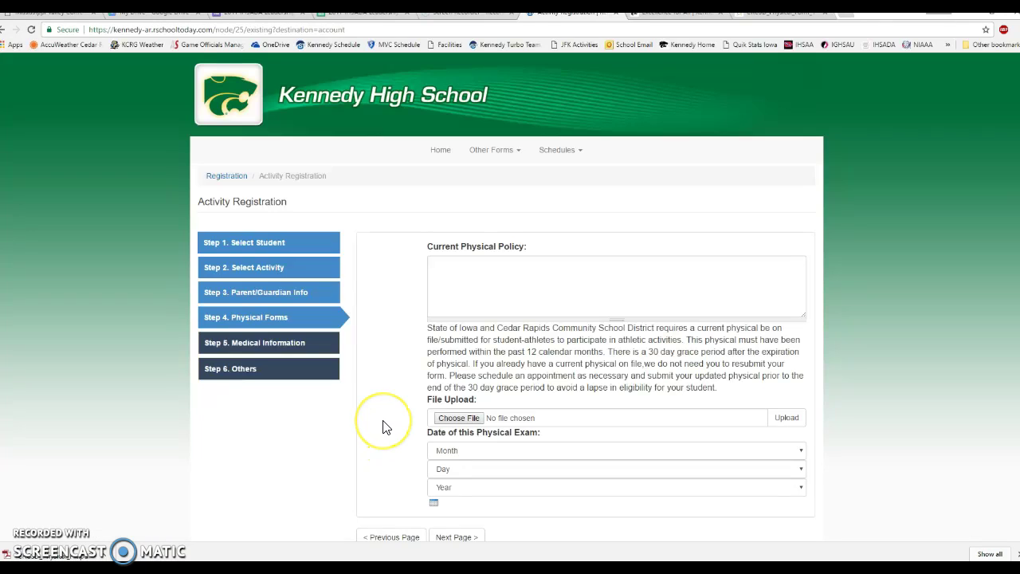
Upload CRCSD_Physical_Form_15-16.pdf from the downloads folder on the desktop as the student's physical form.
{"action": "scroll", "coordinate": [382, 428], "scroll_direction": "down", "scroll_amount": 1}
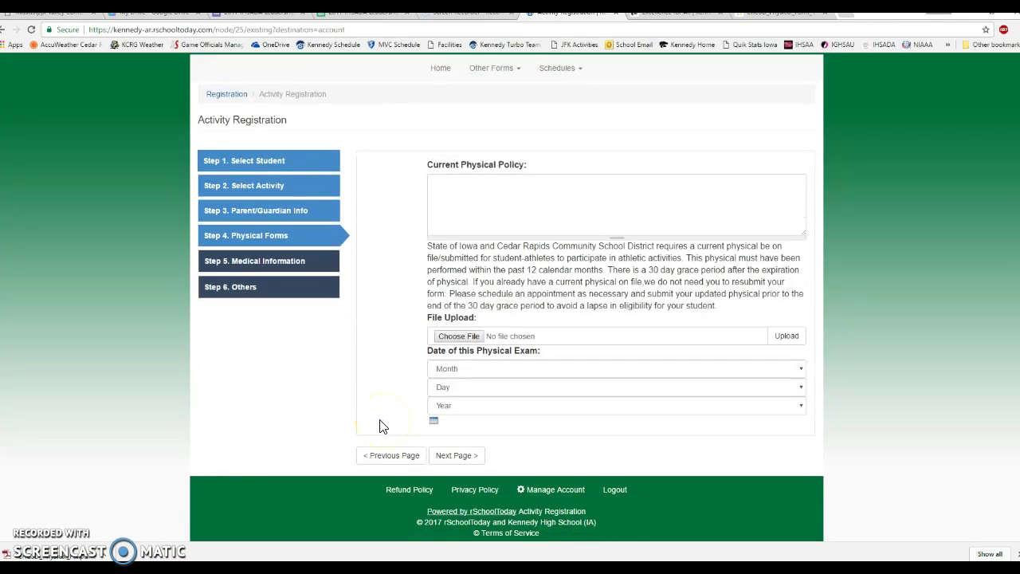
{"action": "left_click", "coordinate": [460, 338]}
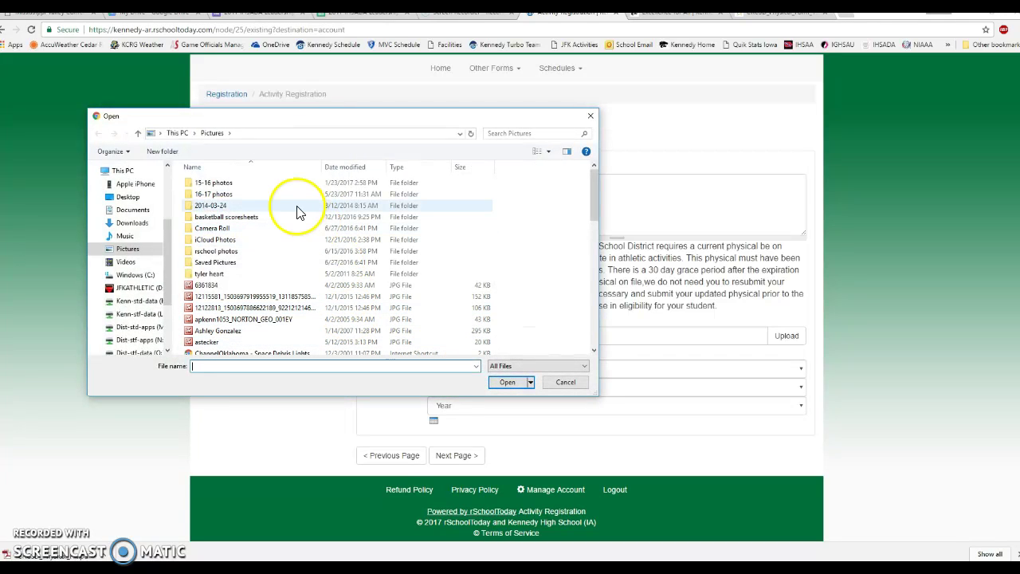
{"action": "left_click", "coordinate": [126, 197]}
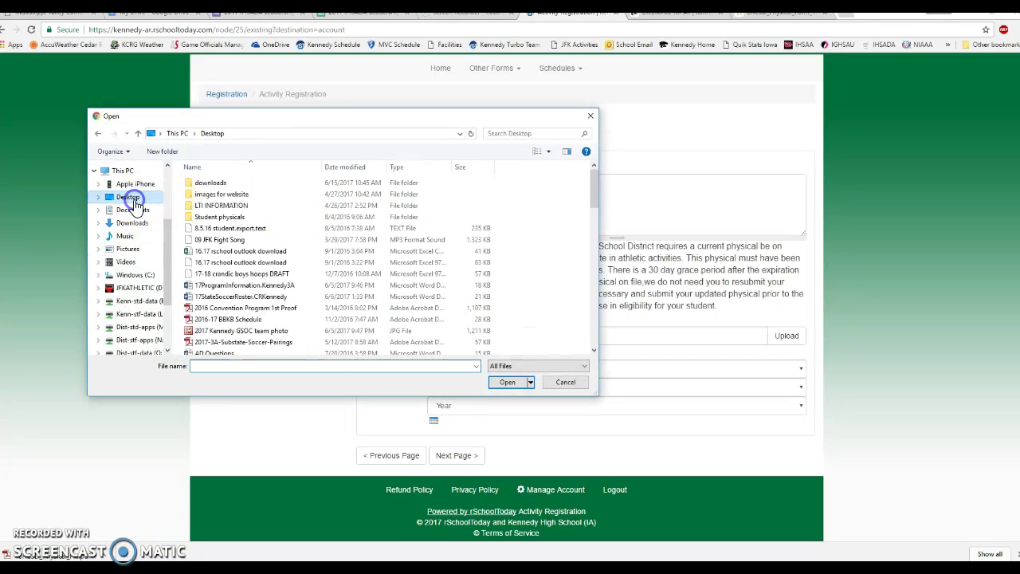
{"action": "double_click", "coordinate": [223, 185]}
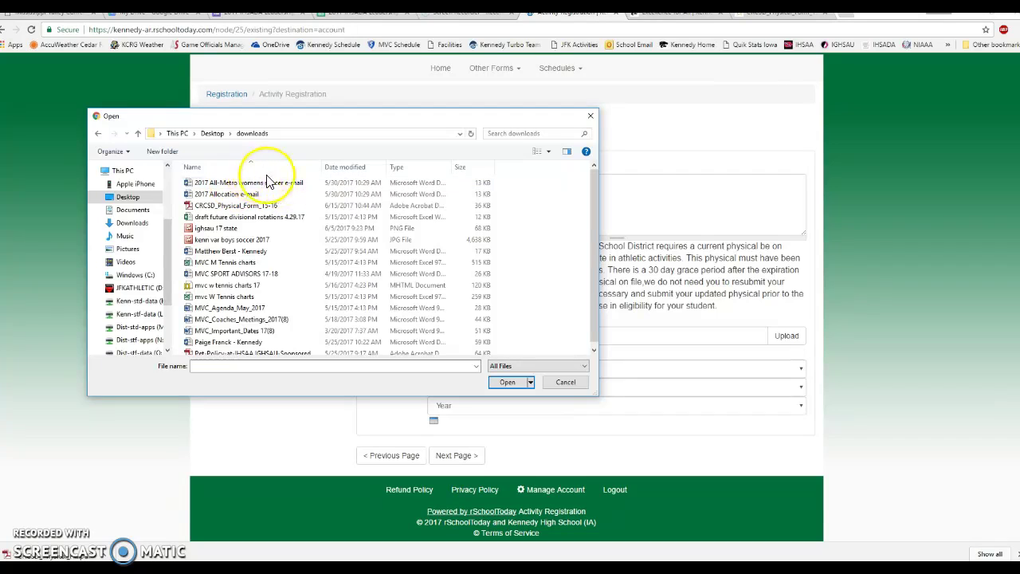
{"action": "double_click", "coordinate": [239, 205]}
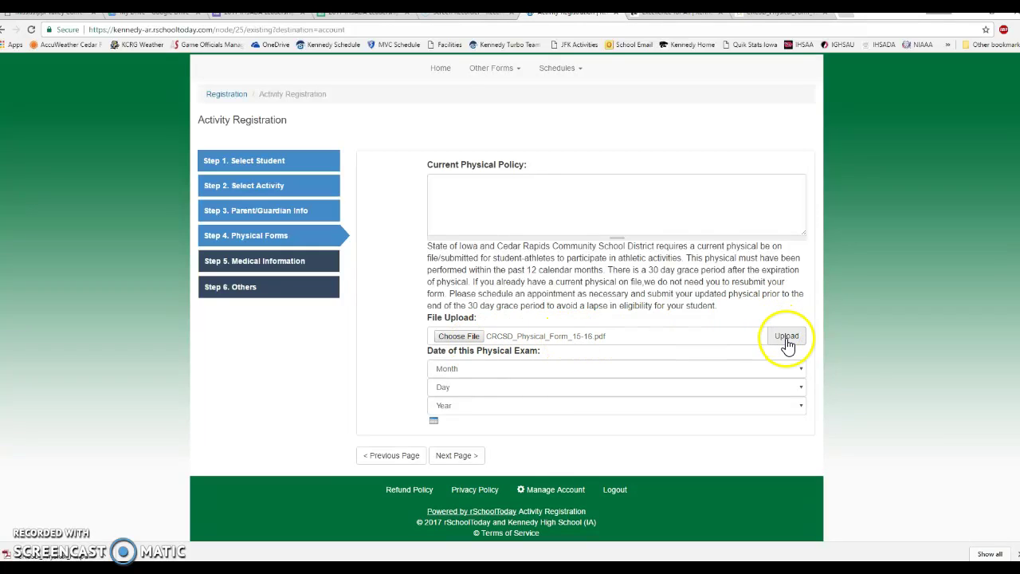
{"action": "left_click", "coordinate": [787, 341]}
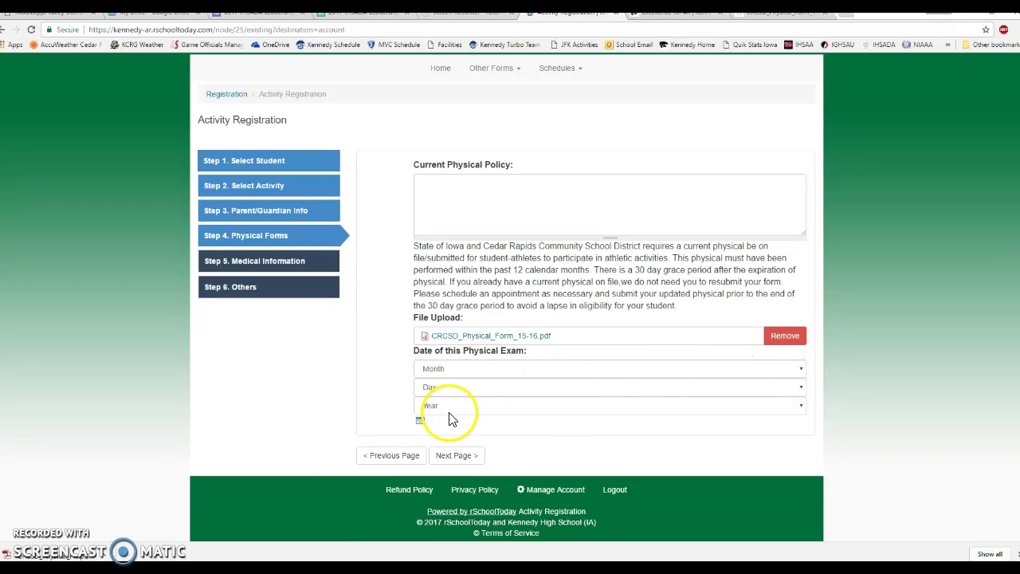
Set the date of the physical exam to Jun 8, 2017, and continue to the medical information.
{"action": "left_click", "coordinate": [449, 370]}
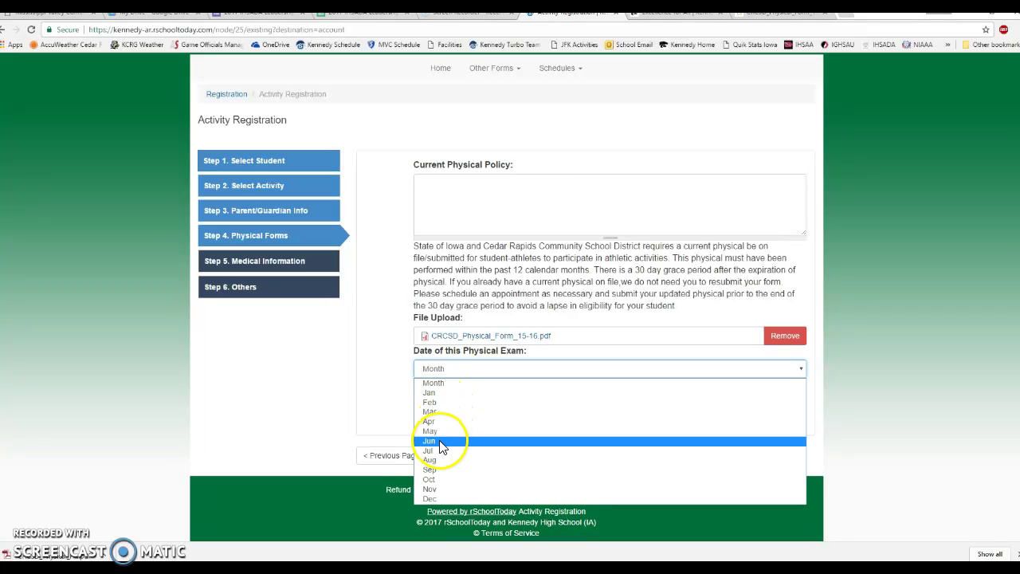
{"action": "left_click", "coordinate": [440, 442]}
{"action": "left_click", "coordinate": [444, 389]}
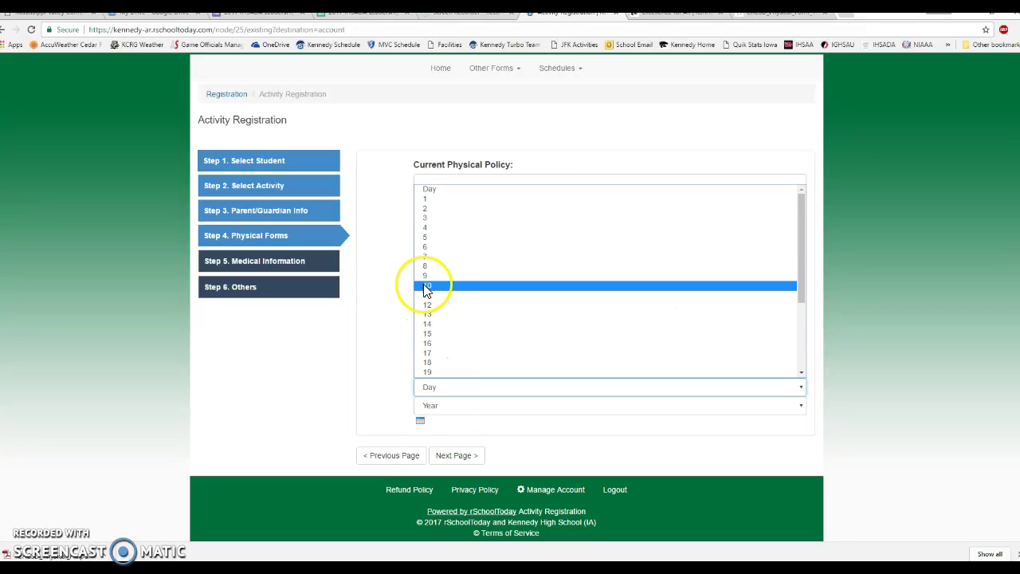
{"action": "left_click", "coordinate": [424, 266]}
{"action": "left_click", "coordinate": [443, 405]}
{"action": "left_click", "coordinate": [435, 448]}
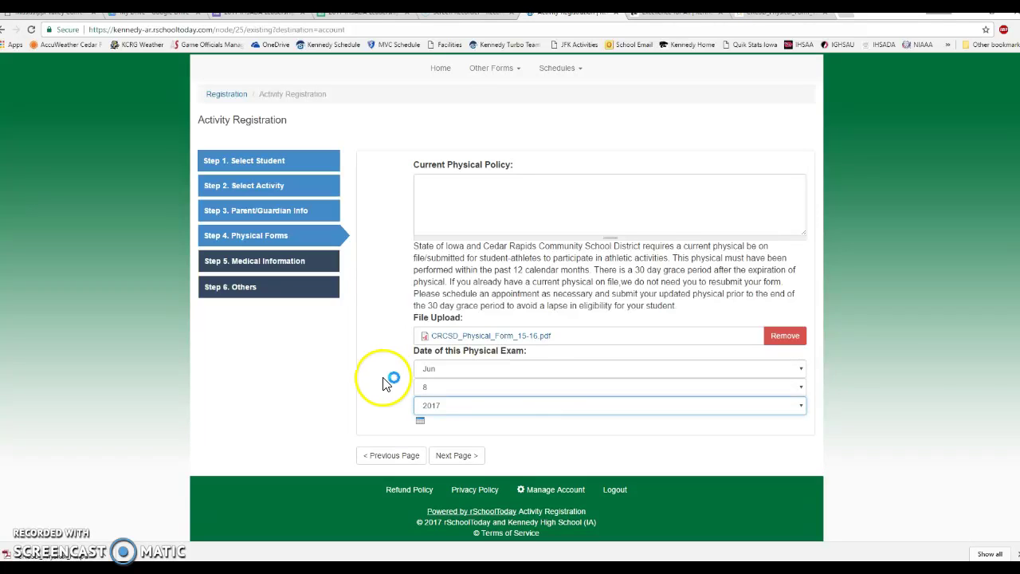
{"action": "left_click", "coordinate": [455, 456]}
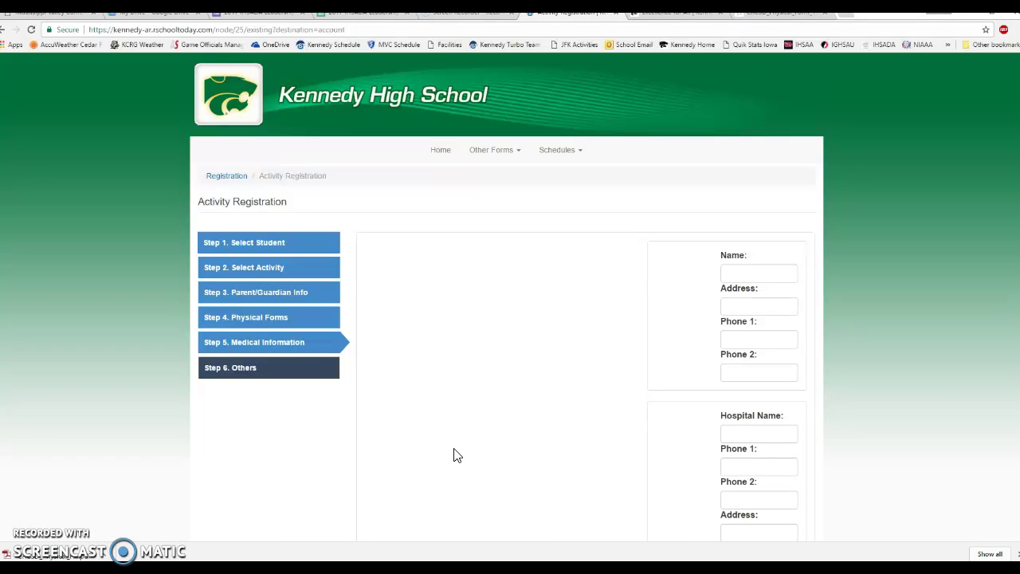
Look over the hospital, dentist, medical conditions and allergies fields of the medical information form.
{"action": "scroll", "coordinate": [757, 295], "scroll_direction": "down", "scroll_amount": 2}
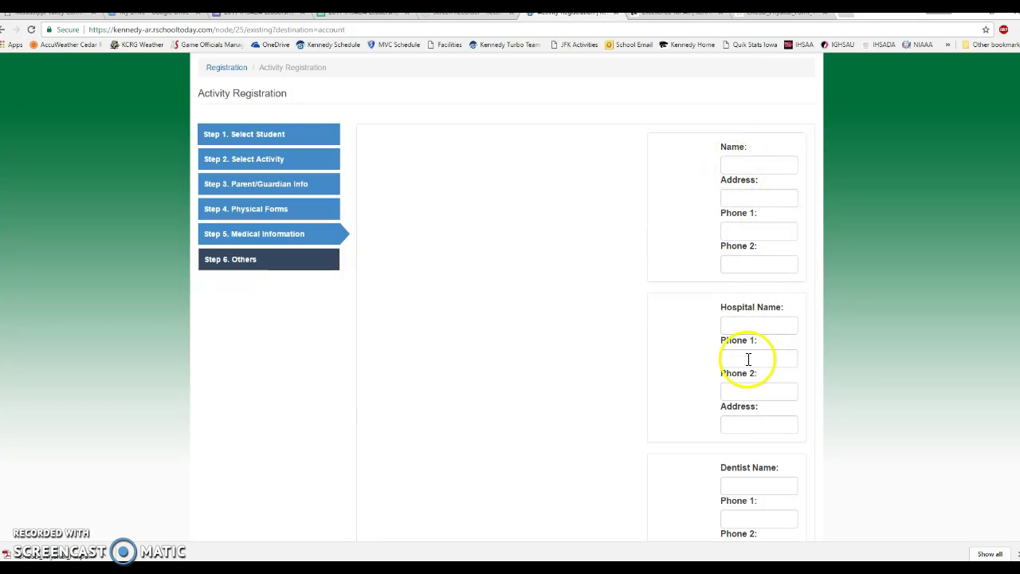
{"action": "scroll", "coordinate": [748, 359], "scroll_direction": "down", "scroll_amount": 2}
{"action": "scroll", "coordinate": [749, 360], "scroll_direction": "down", "scroll_amount": 1}
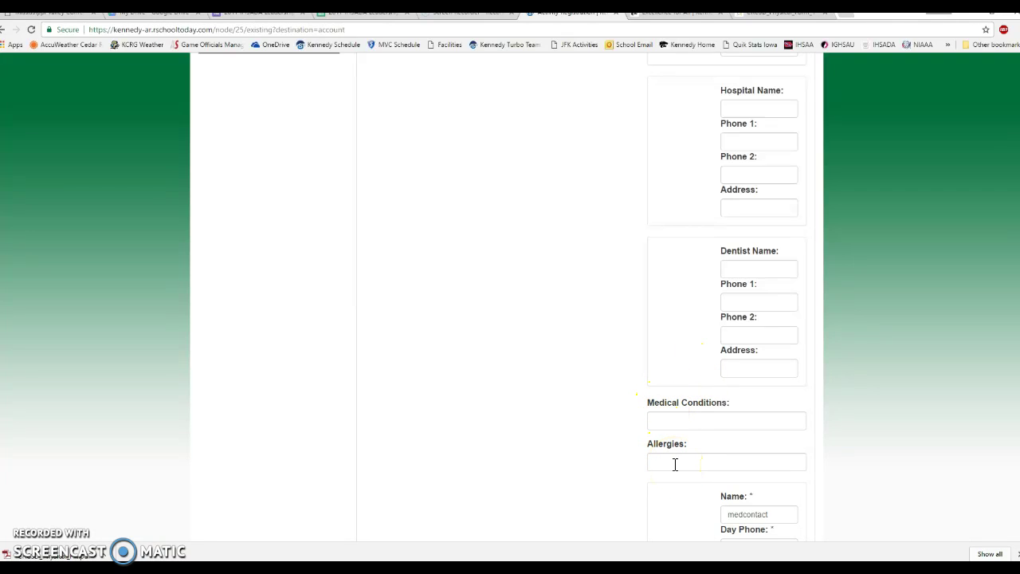
{"action": "left_click", "coordinate": [669, 421]}
{"action": "scroll", "coordinate": [603, 434], "scroll_direction": "up", "scroll_amount": 4}
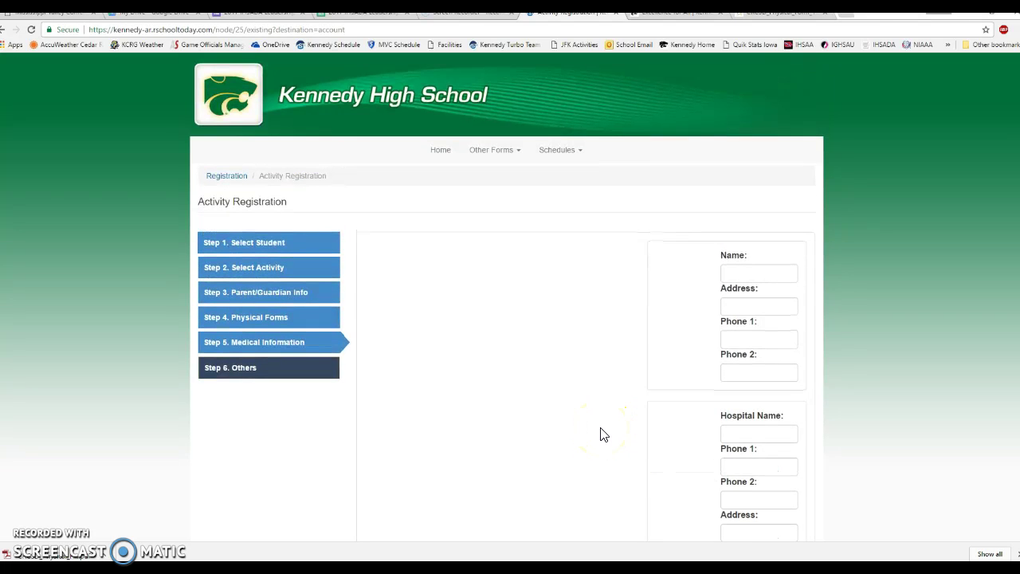
{"action": "scroll", "coordinate": [603, 435], "scroll_direction": "down", "scroll_amount": 2}
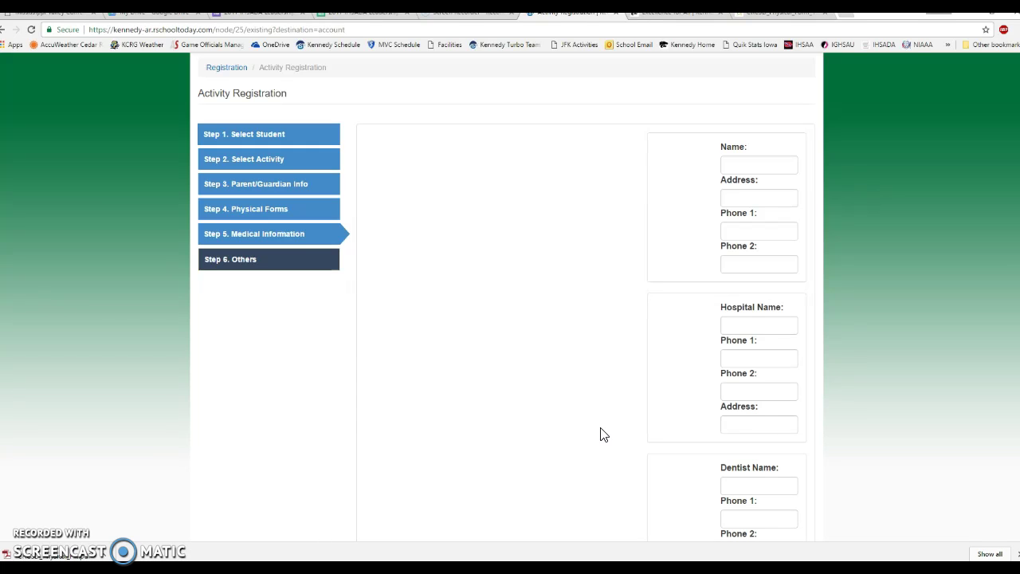
{"action": "scroll", "coordinate": [603, 434], "scroll_direction": "down", "scroll_amount": 3}
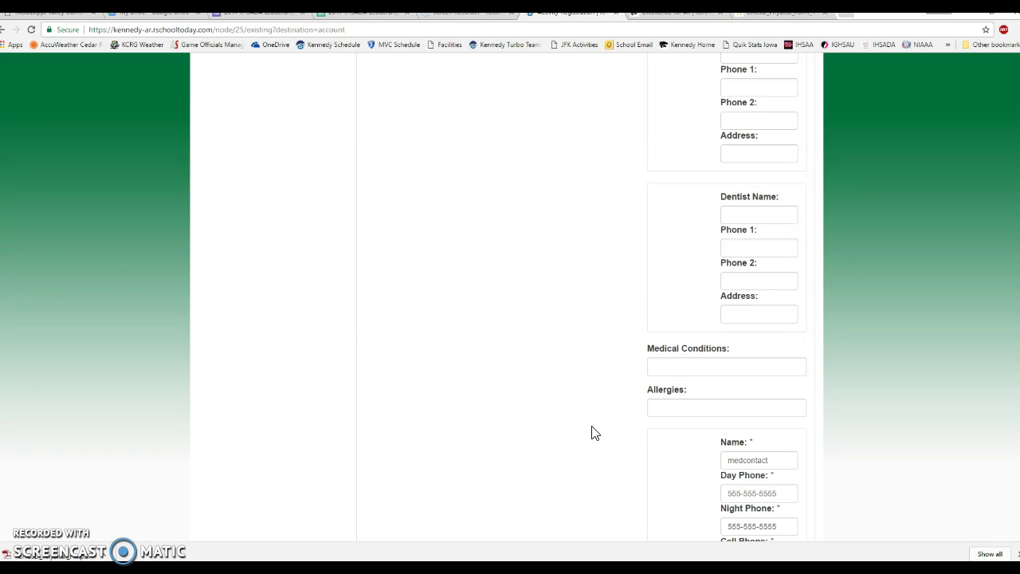
{"action": "scroll", "coordinate": [587, 430], "scroll_direction": "down", "scroll_amount": 4}
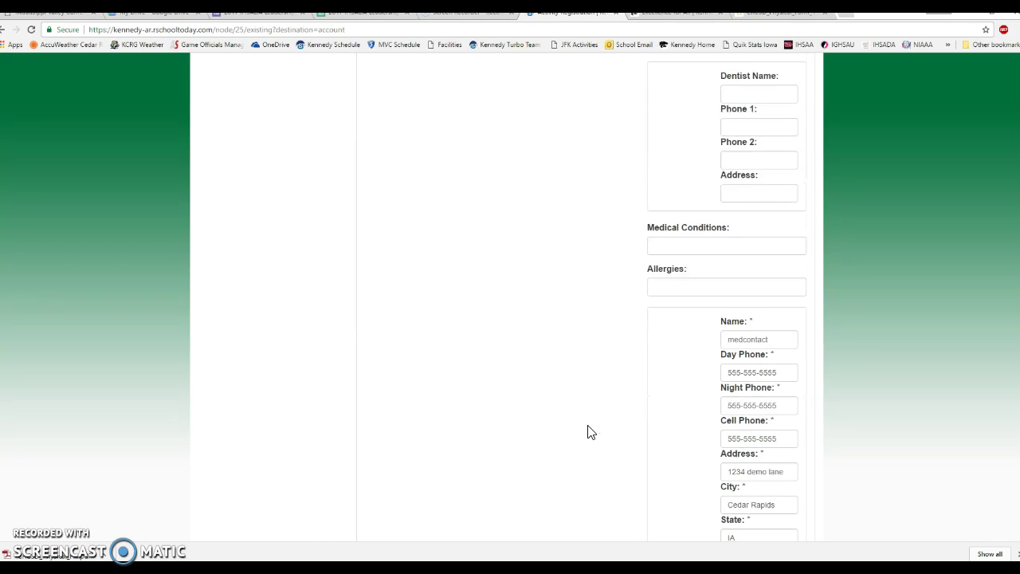
Check the prefilled required medical contact and the empty second contact, and continue to the final registration step.
{"action": "left_click", "coordinate": [556, 344]}
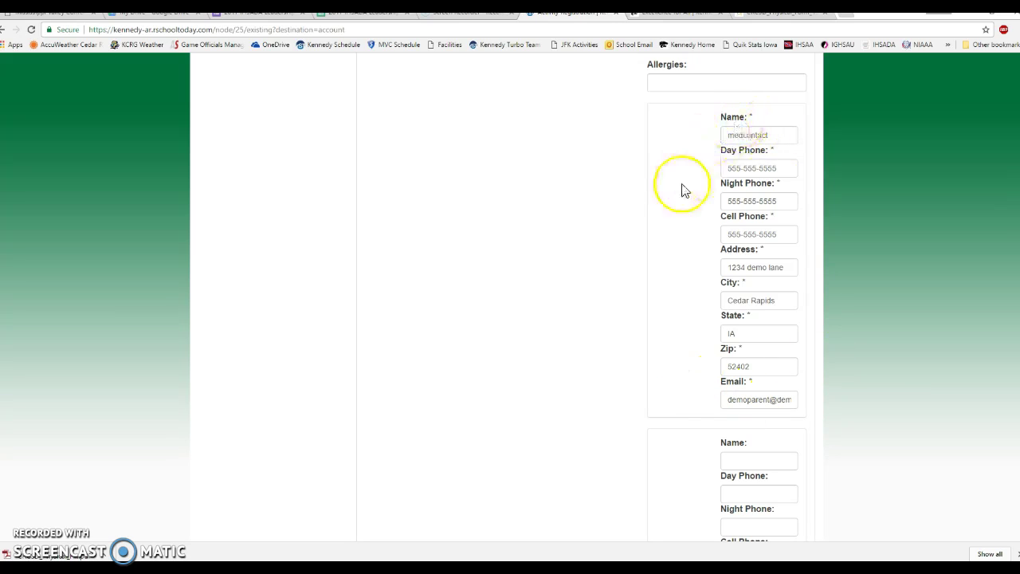
{"action": "scroll", "coordinate": [579, 279], "scroll_direction": "down", "scroll_amount": 3}
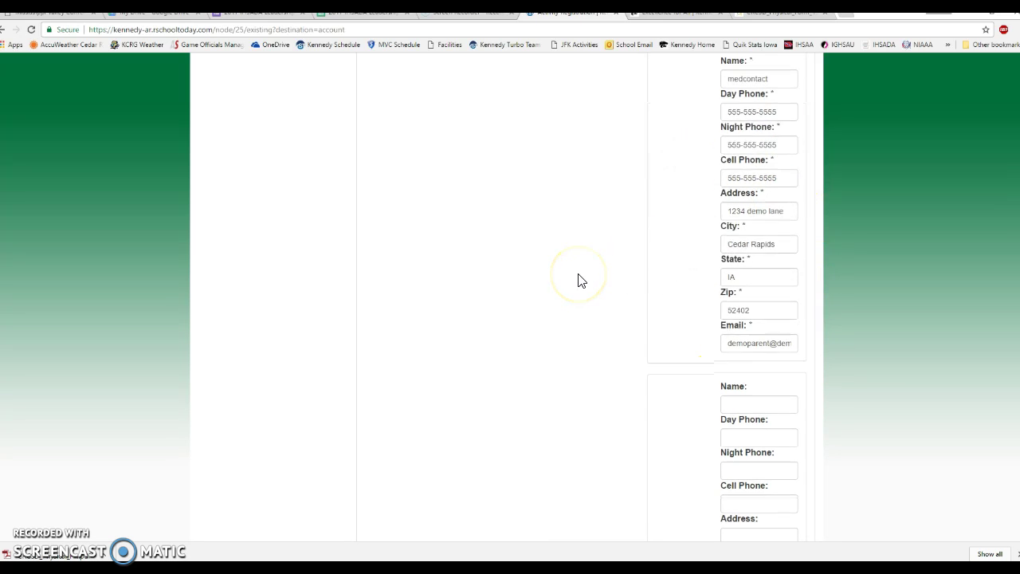
{"action": "scroll", "coordinate": [578, 279], "scroll_direction": "down", "scroll_amount": 1}
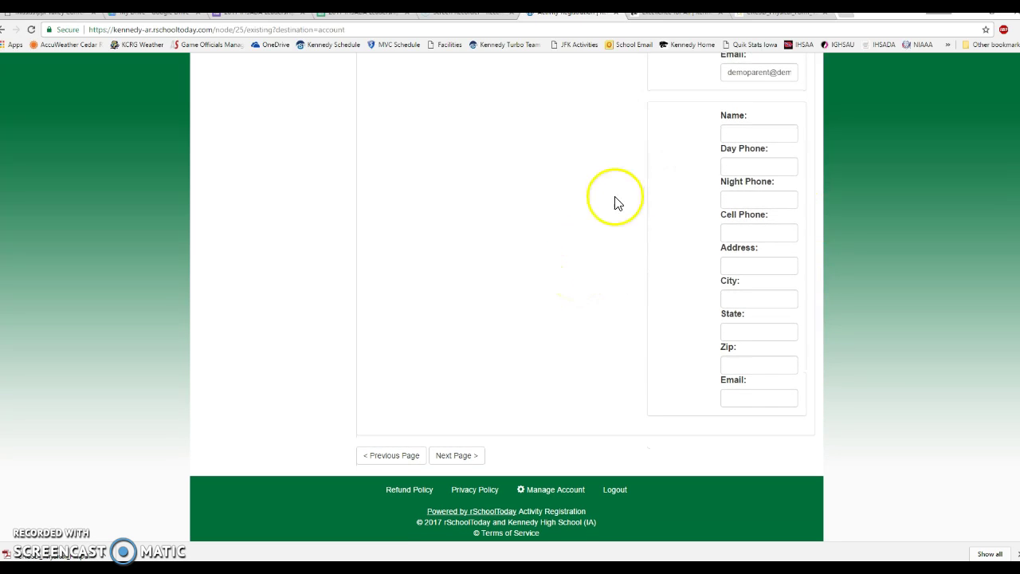
{"action": "left_click", "coordinate": [467, 458]}
{"action": "left_click", "coordinate": [467, 460]}
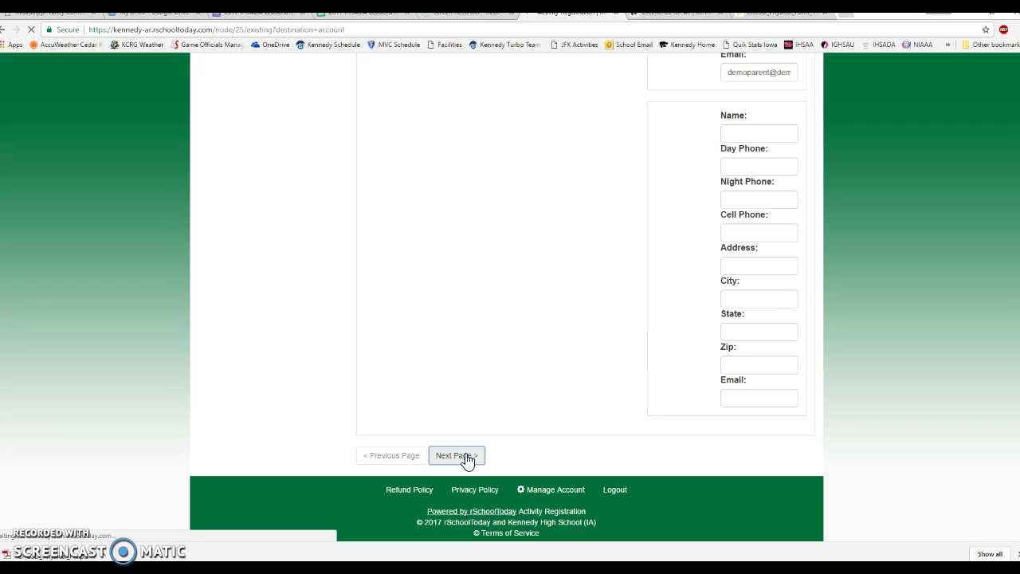
{"action": "left_click", "coordinate": [463, 347]}
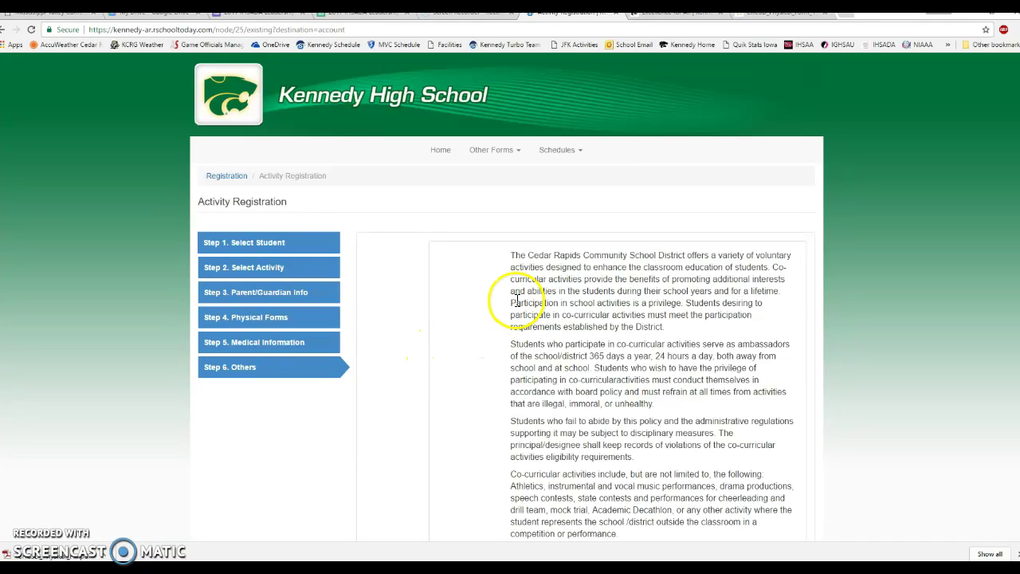
Read the co-curricular policy from the Good Conduct Rule and its violations through voluntary admission, appeals, and athletic and academic eligibility requirements.
{"action": "scroll", "coordinate": [486, 327], "scroll_direction": "down", "scroll_amount": 3}
{"action": "scroll", "coordinate": [526, 267], "scroll_direction": "down", "scroll_amount": 6}
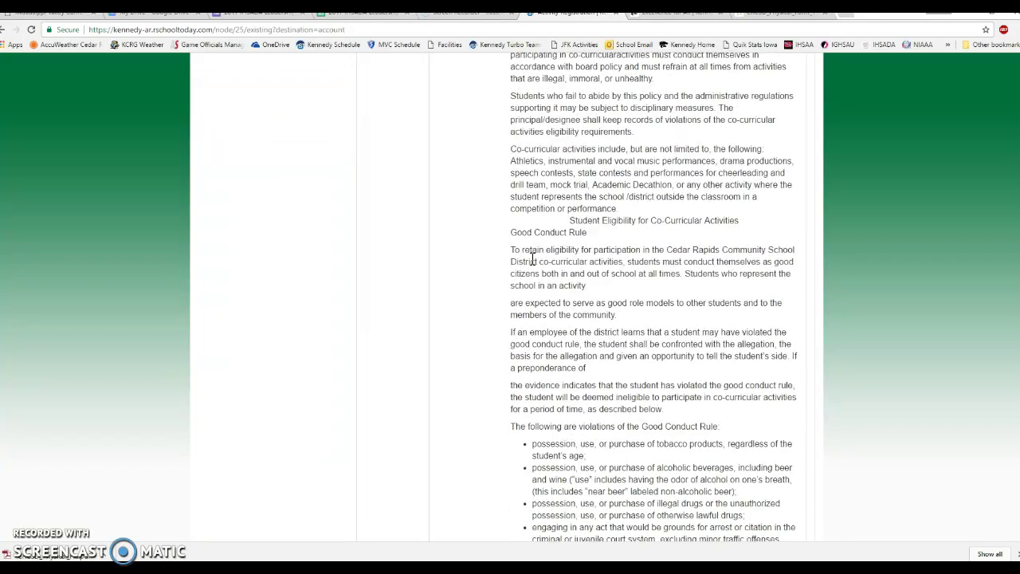
{"action": "scroll", "coordinate": [532, 259], "scroll_direction": "down", "scroll_amount": 5}
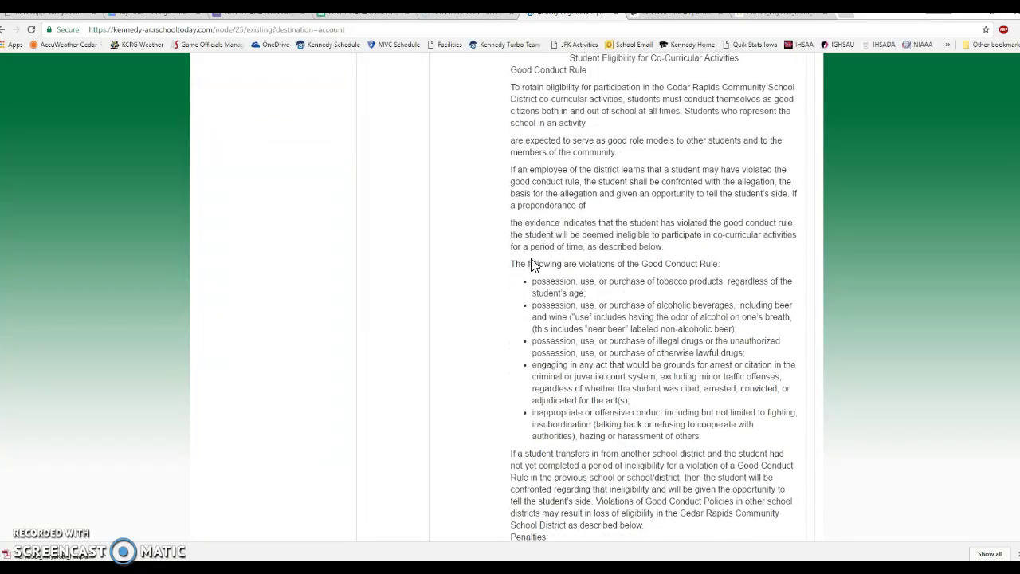
{"action": "scroll", "coordinate": [532, 263], "scroll_direction": "up", "scroll_amount": 6}
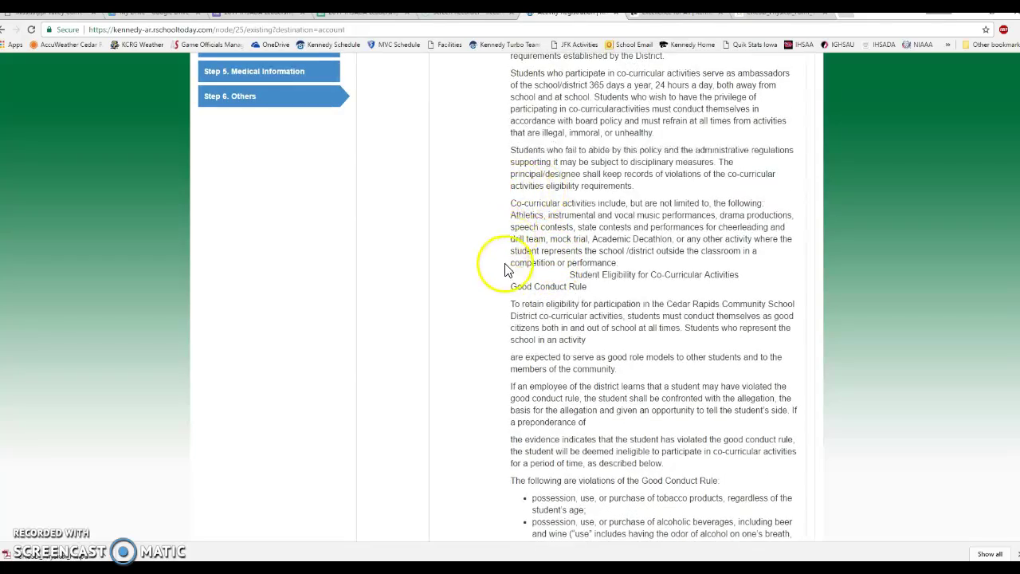
{"action": "scroll", "coordinate": [510, 275], "scroll_direction": "down", "scroll_amount": 6}
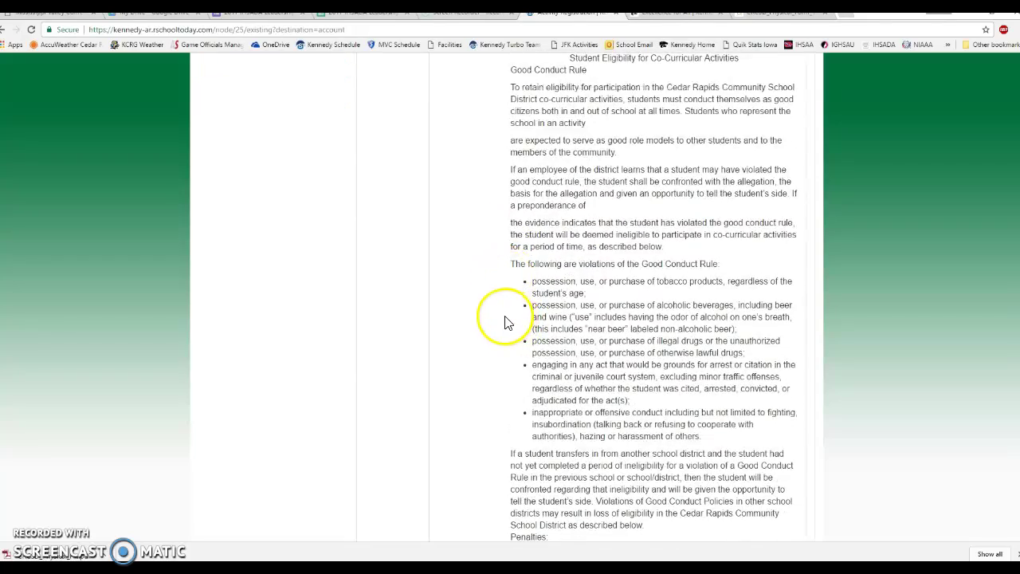
{"action": "scroll", "coordinate": [510, 324], "scroll_direction": "down", "scroll_amount": 8}
{"action": "scroll", "coordinate": [502, 323], "scroll_direction": "down", "scroll_amount": 12}
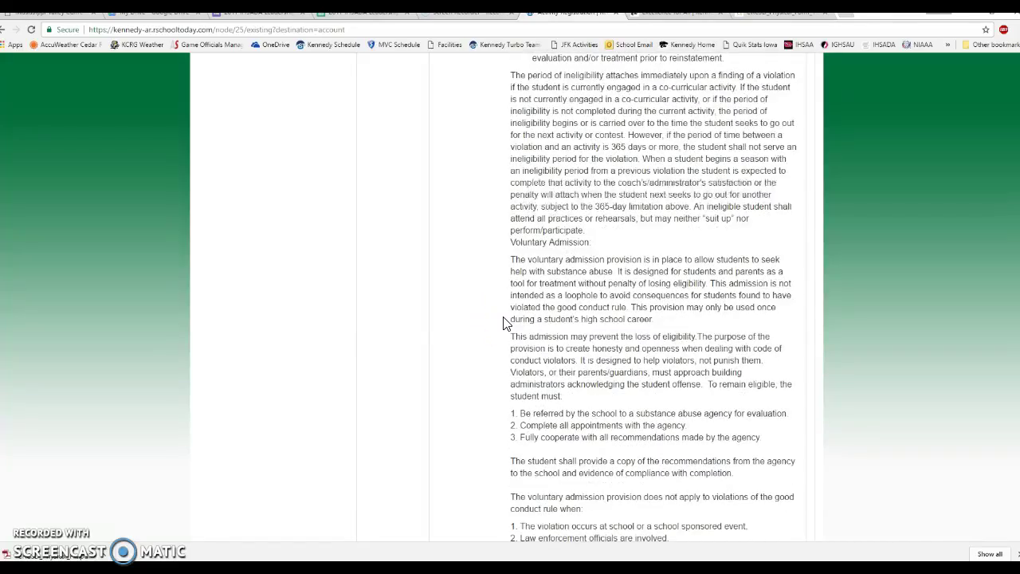
{"action": "scroll", "coordinate": [478, 376], "scroll_direction": "down", "scroll_amount": 6}
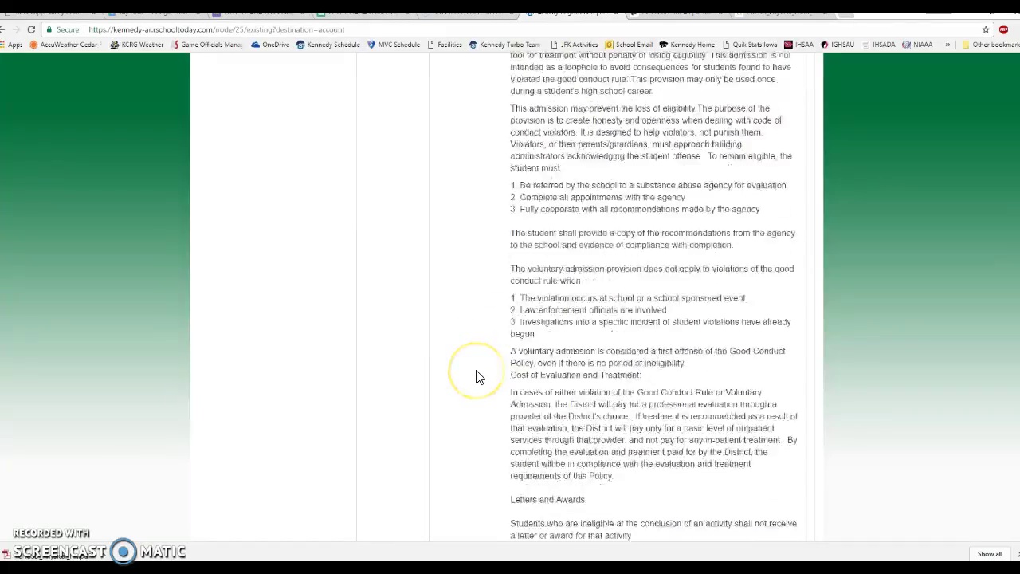
{"action": "scroll", "coordinate": [475, 376], "scroll_direction": "down", "scroll_amount": 12}
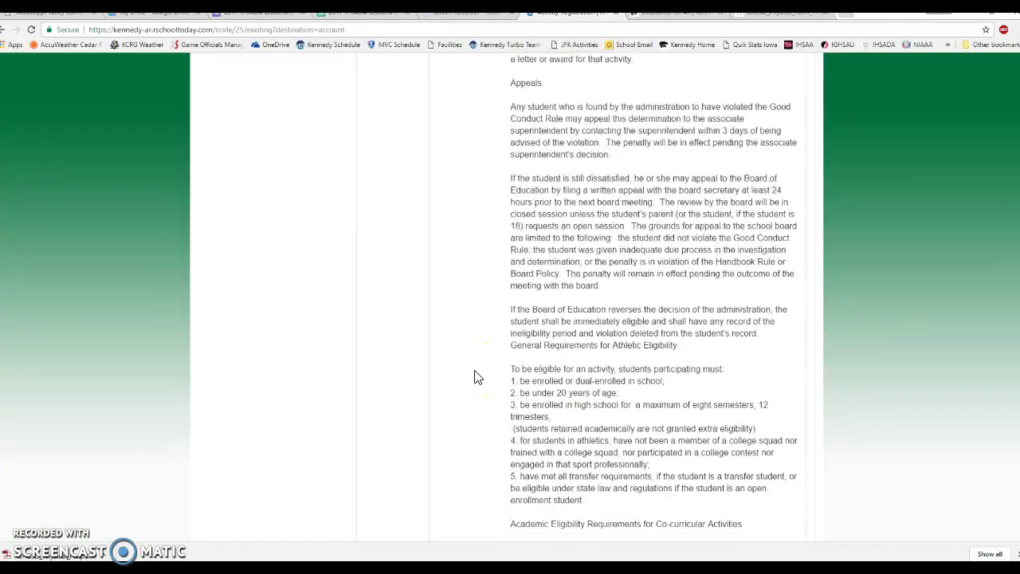
{"action": "scroll", "coordinate": [467, 303], "scroll_direction": "up", "scroll_amount": 3}
{"action": "scroll", "coordinate": [471, 289], "scroll_direction": "down", "scroll_amount": 5}
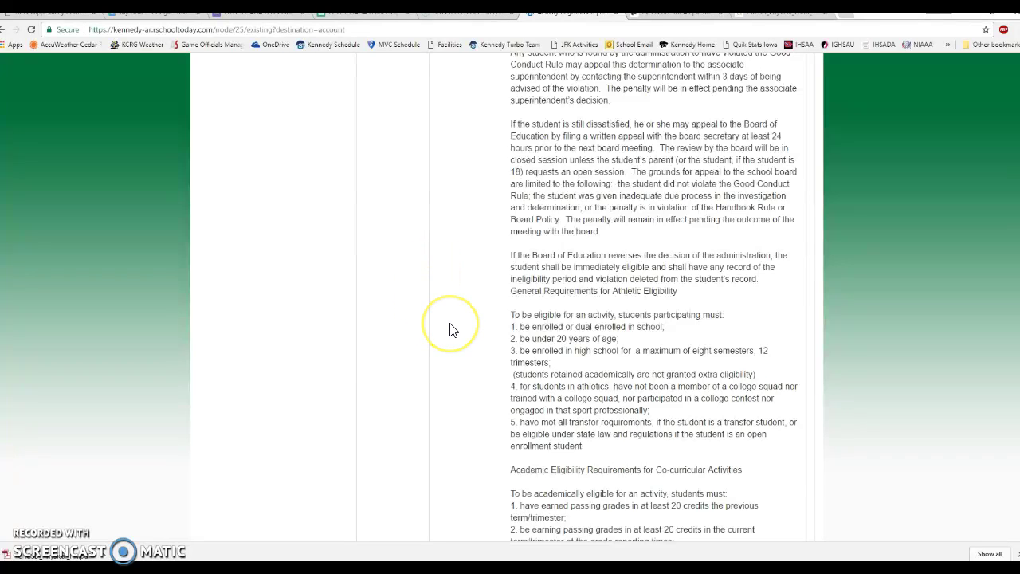
{"action": "scroll", "coordinate": [450, 329], "scroll_direction": "down", "scroll_amount": 7}
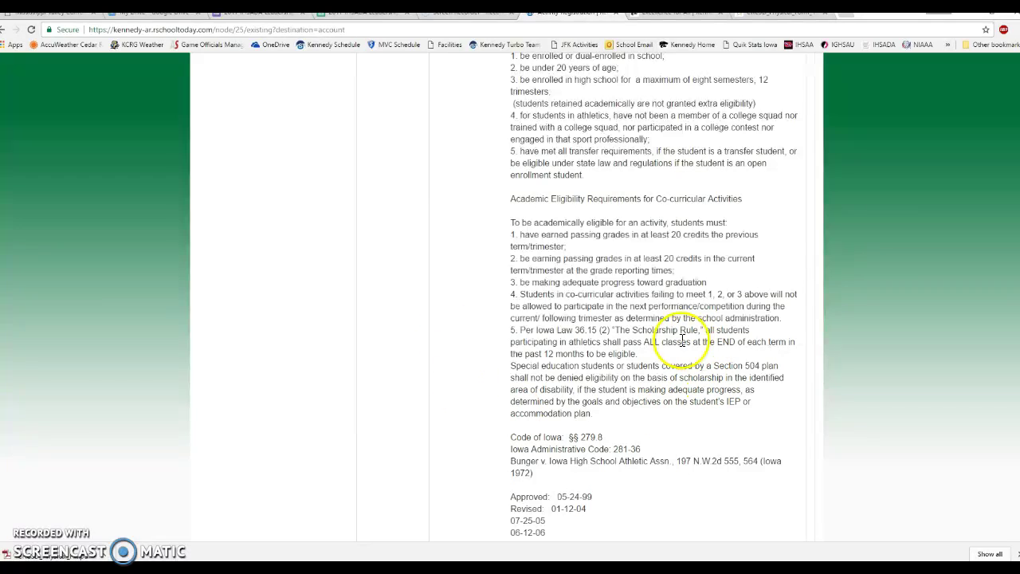
{"action": "scroll", "coordinate": [459, 353], "scroll_direction": "down", "scroll_amount": 4}
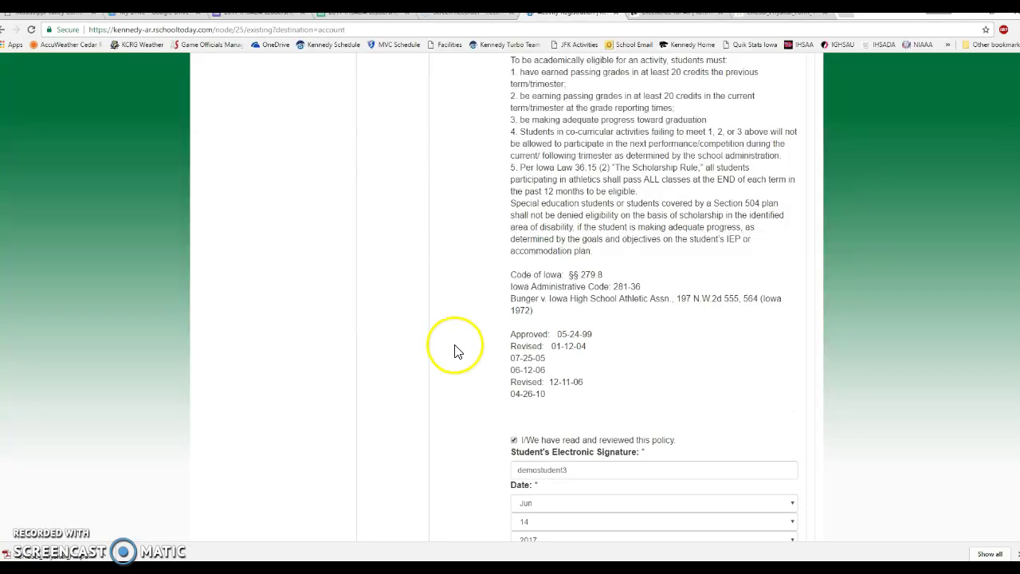
Set both the student's and the parent/guardian's signature dates for the co-curricular policy to Jun 15, 2017.
{"action": "scroll", "coordinate": [456, 347], "scroll_direction": "down", "scroll_amount": 4}
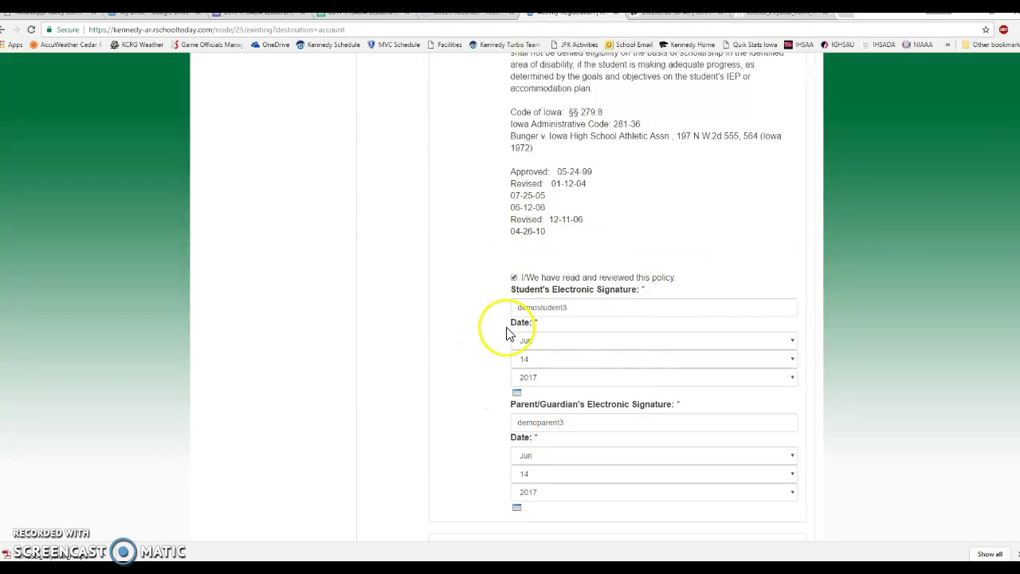
{"action": "left_click", "coordinate": [516, 392]}
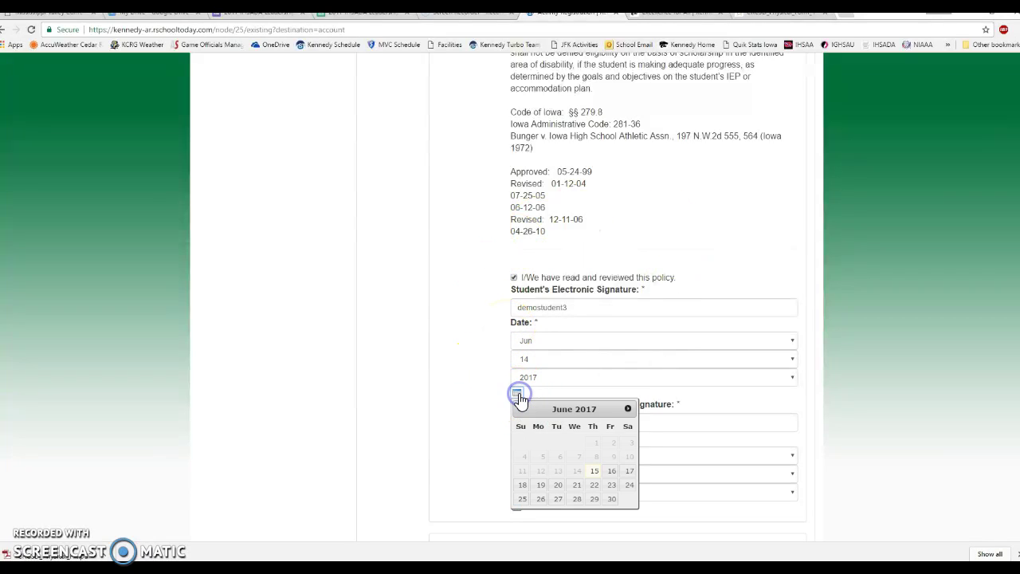
{"action": "left_click", "coordinate": [594, 471]}
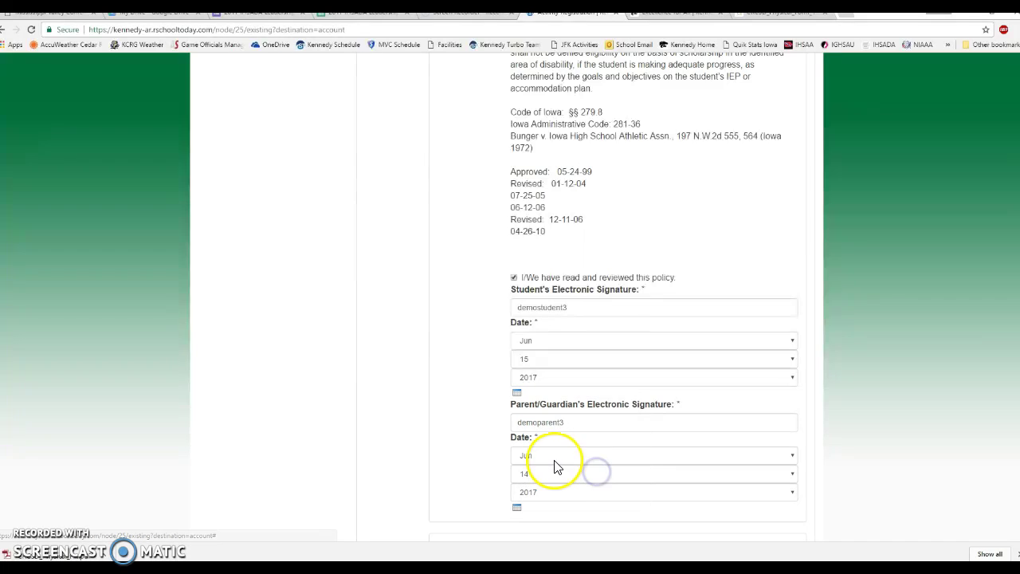
{"action": "left_click", "coordinate": [517, 507]}
{"action": "left_click", "coordinate": [595, 469]}
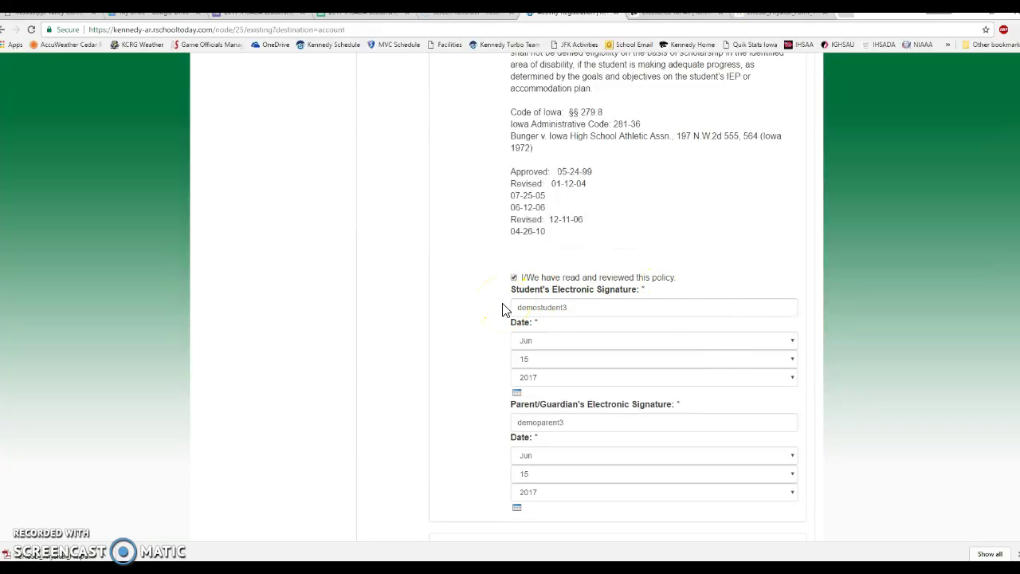
Read the Heads Up concussion information, including the brain injury law, symptoms, student advice and parent guidance, through to the certification.
{"action": "scroll", "coordinate": [471, 303], "scroll_direction": "down", "scroll_amount": 2}
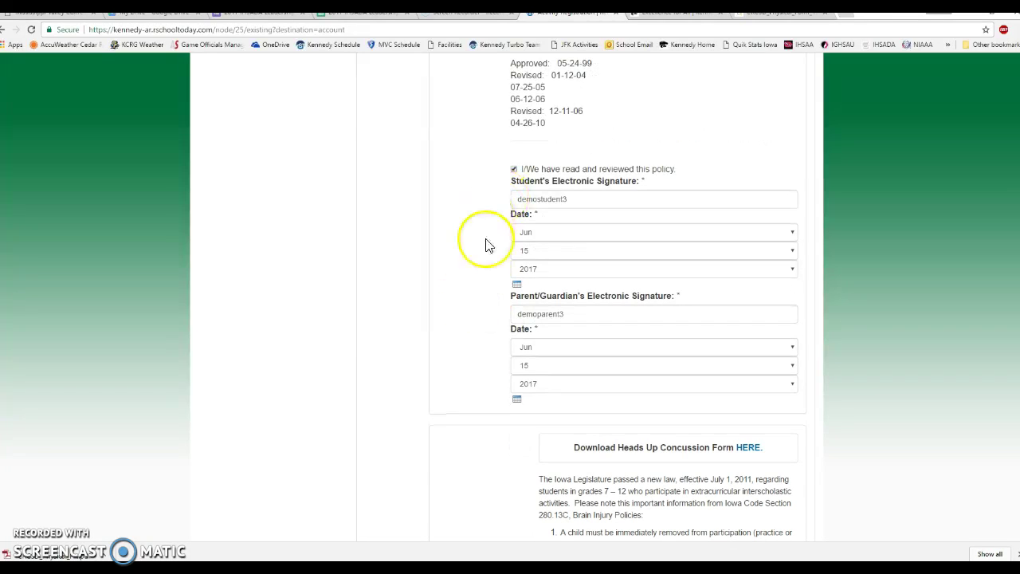
{"action": "scroll", "coordinate": [480, 369], "scroll_direction": "down", "scroll_amount": 4}
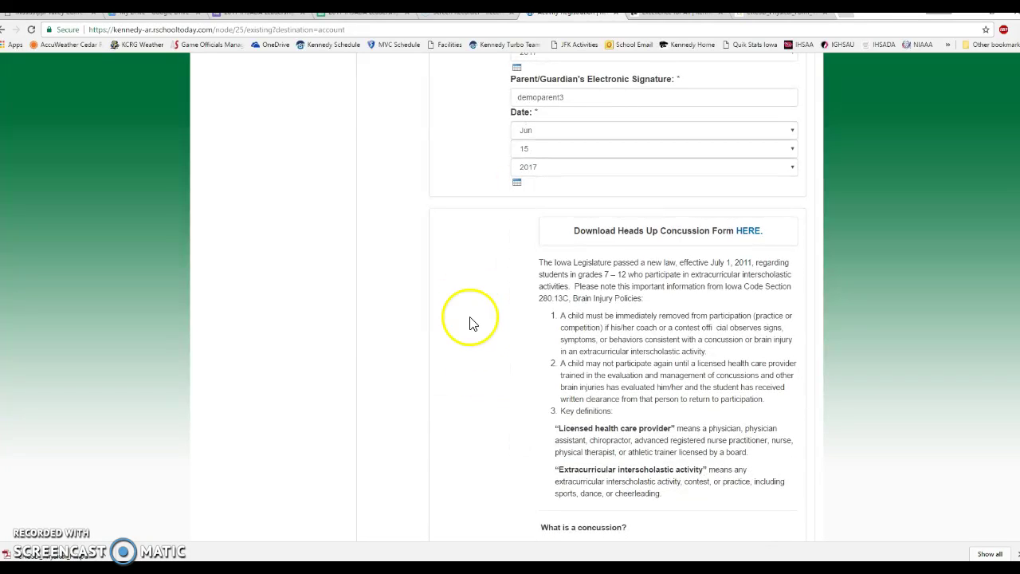
{"action": "scroll", "coordinate": [565, 341], "scroll_direction": "down", "scroll_amount": 2}
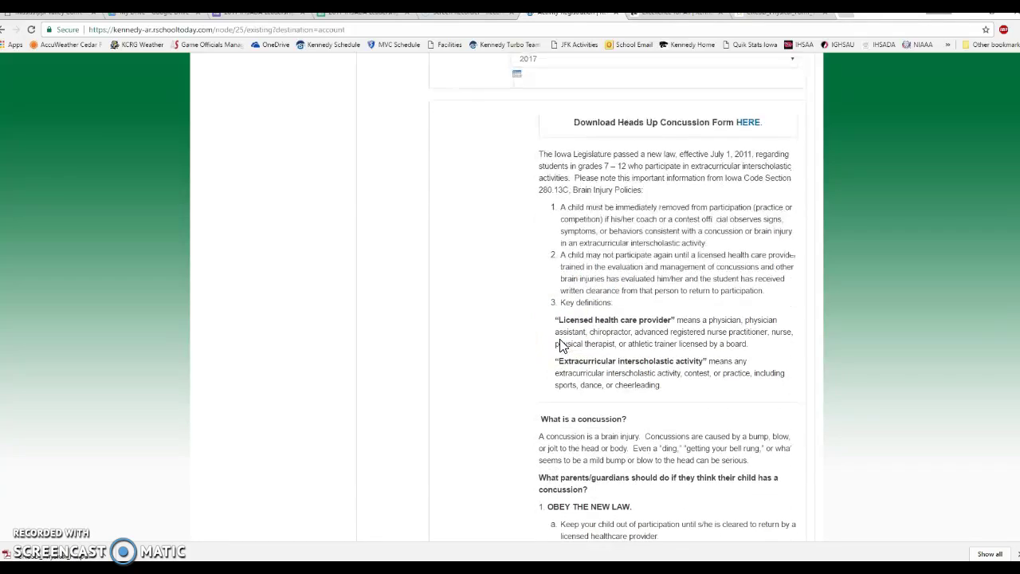
{"action": "scroll", "coordinate": [561, 343], "scroll_direction": "down", "scroll_amount": 2}
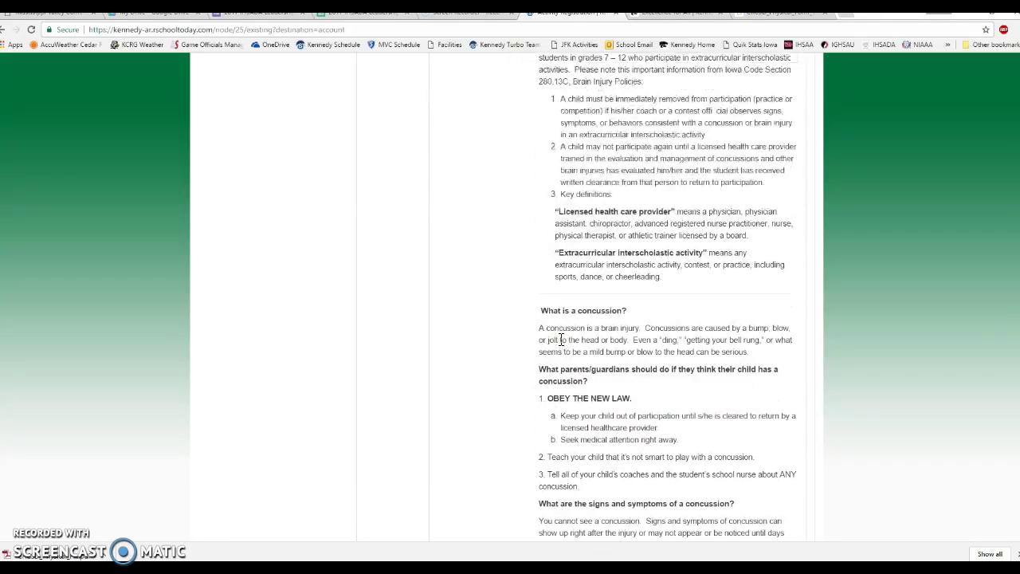
{"action": "scroll", "coordinate": [561, 340], "scroll_direction": "down", "scroll_amount": 3}
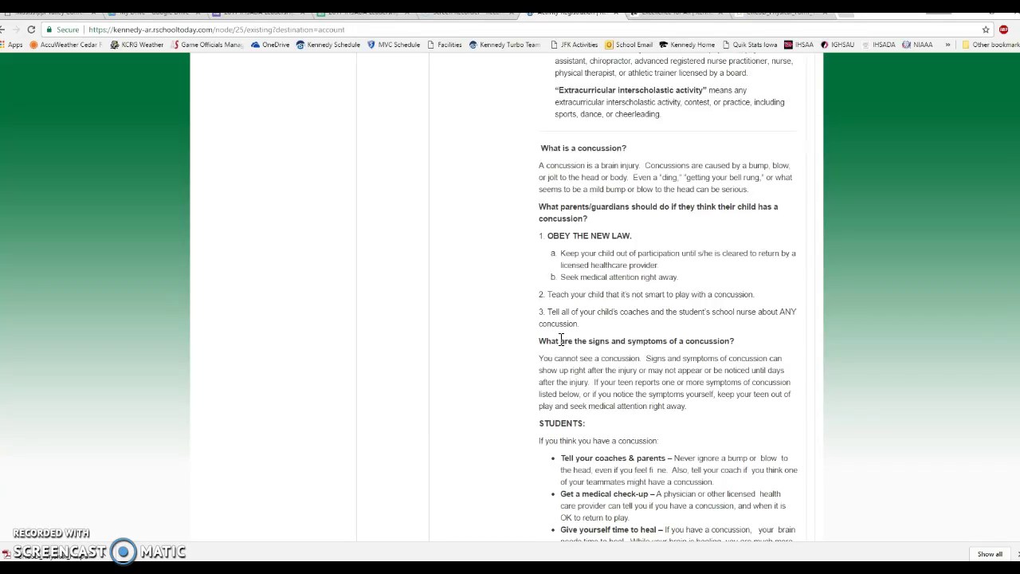
{"action": "scroll", "coordinate": [561, 340], "scroll_direction": "down", "scroll_amount": 1}
{"action": "scroll", "coordinate": [561, 340], "scroll_direction": "down", "scroll_amount": 2}
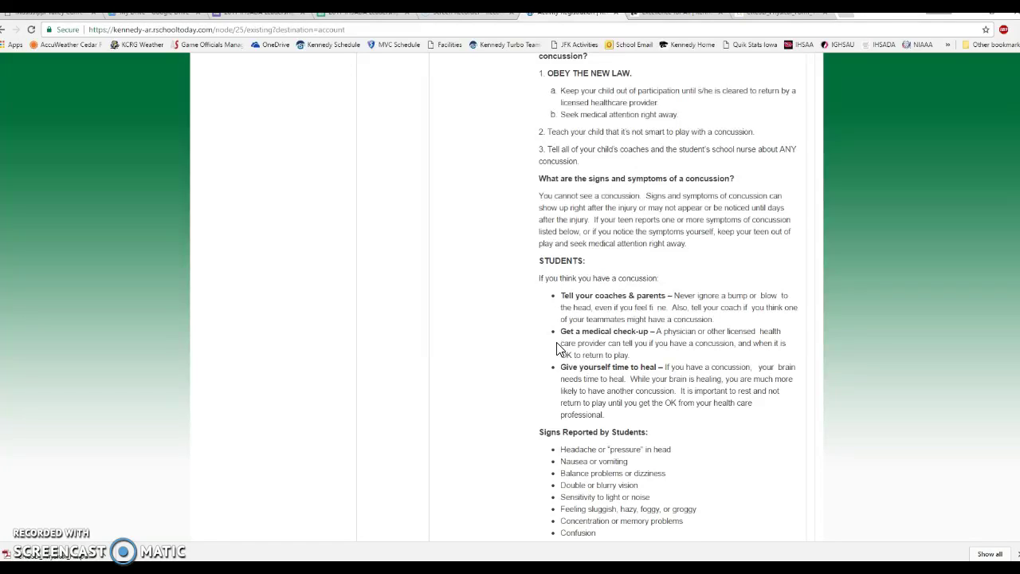
{"action": "scroll", "coordinate": [542, 351], "scroll_direction": "down", "scroll_amount": 3}
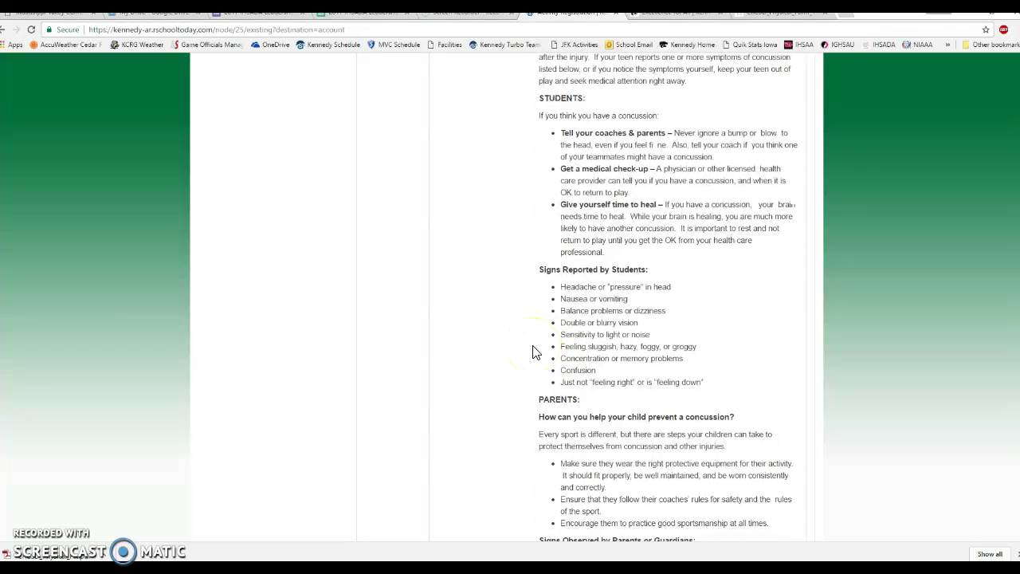
{"action": "scroll", "coordinate": [534, 352], "scroll_direction": "down", "scroll_amount": 6}
{"action": "scroll", "coordinate": [534, 352], "scroll_direction": "down", "scroll_amount": 1}
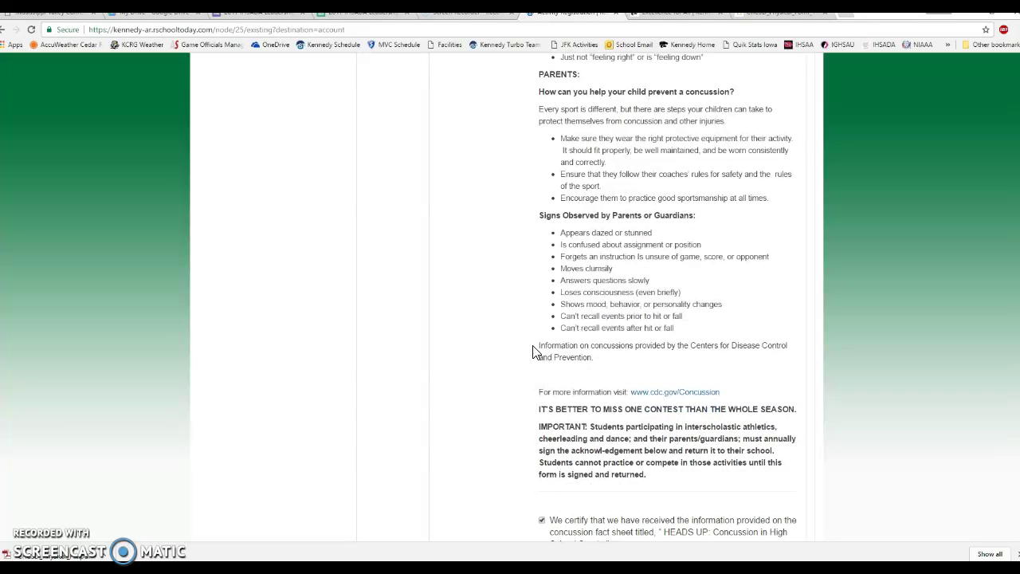
{"action": "left_click", "coordinate": [508, 346]}
{"action": "scroll", "coordinate": [509, 347], "scroll_direction": "down", "scroll_amount": 2}
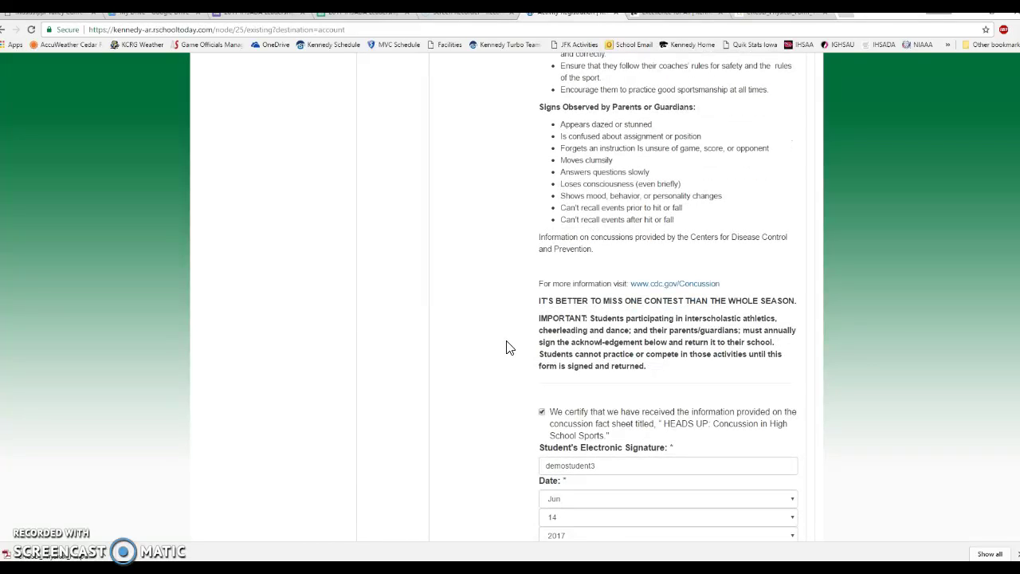
Set both the student's and the parent/guardian's signature dates for the concussion fact sheet to Jun 15, 2017.
{"action": "scroll", "coordinate": [509, 347], "scroll_direction": "down", "scroll_amount": 2}
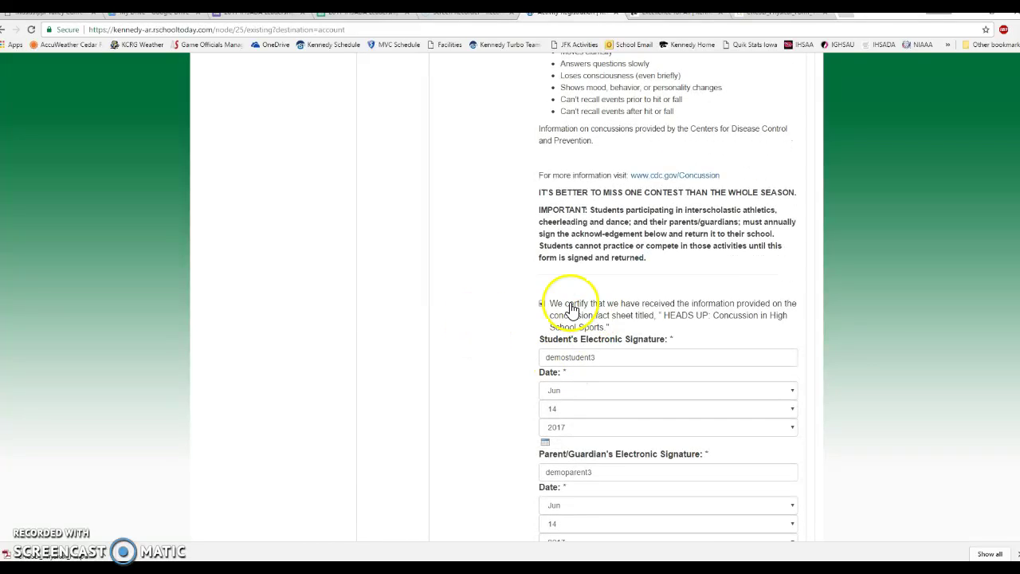
{"action": "left_click", "coordinate": [501, 439]}
{"action": "scroll", "coordinate": [510, 422], "scroll_direction": "down", "scroll_amount": 2}
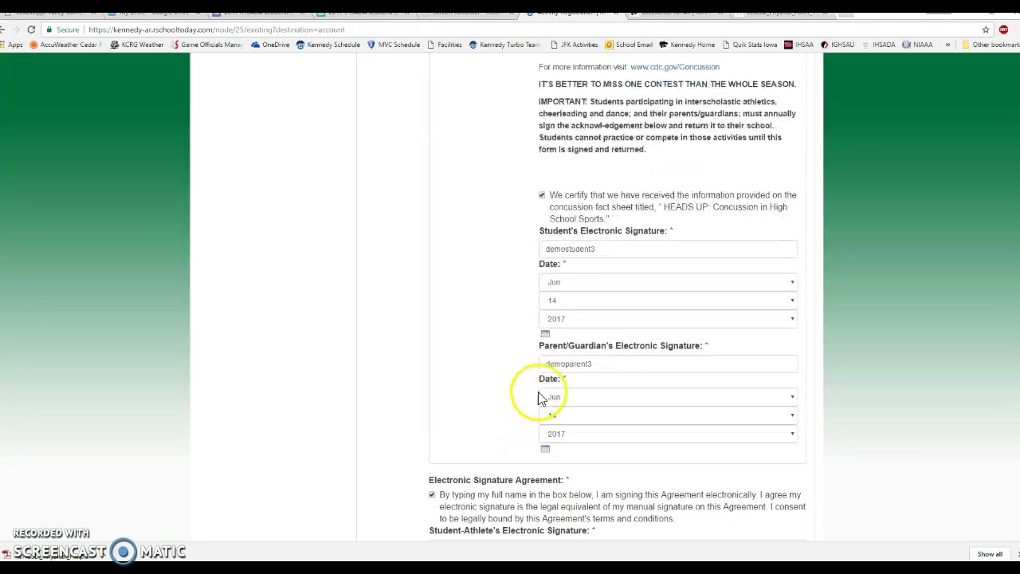
{"action": "left_click", "coordinate": [545, 334]}
{"action": "left_click", "coordinate": [622, 413]}
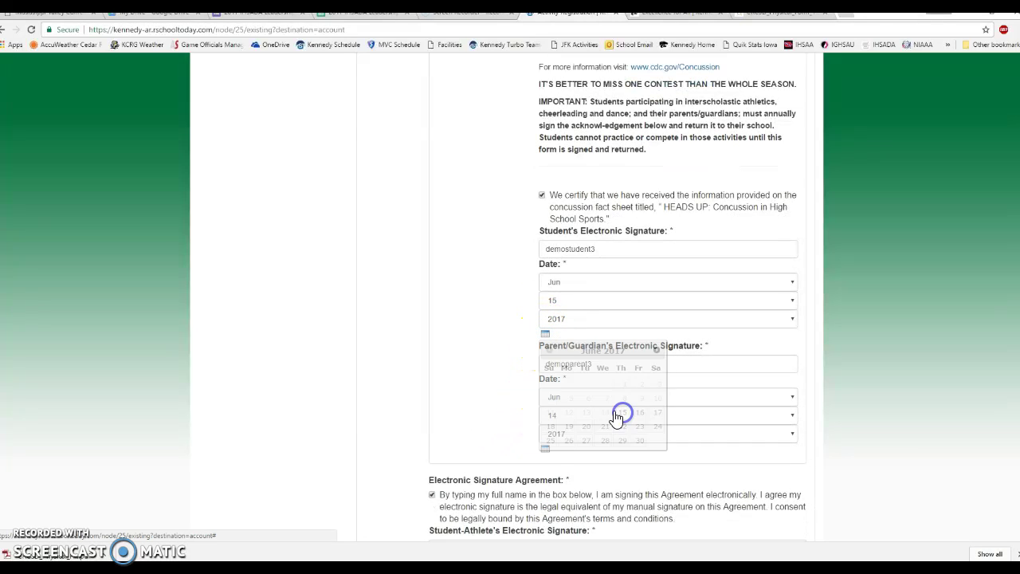
{"action": "left_click", "coordinate": [546, 450]}
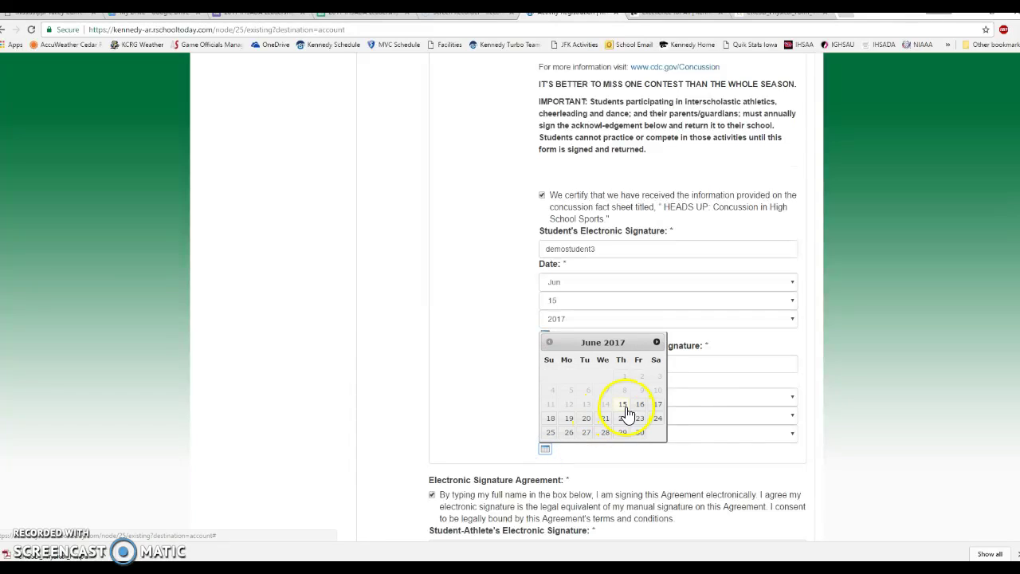
{"action": "left_click", "coordinate": [621, 405]}
Continue past the electronic signature agreement to checkout, answer the math question with 1, and submit the registration.
{"action": "scroll", "coordinate": [430, 335], "scroll_direction": "down", "scroll_amount": 3}
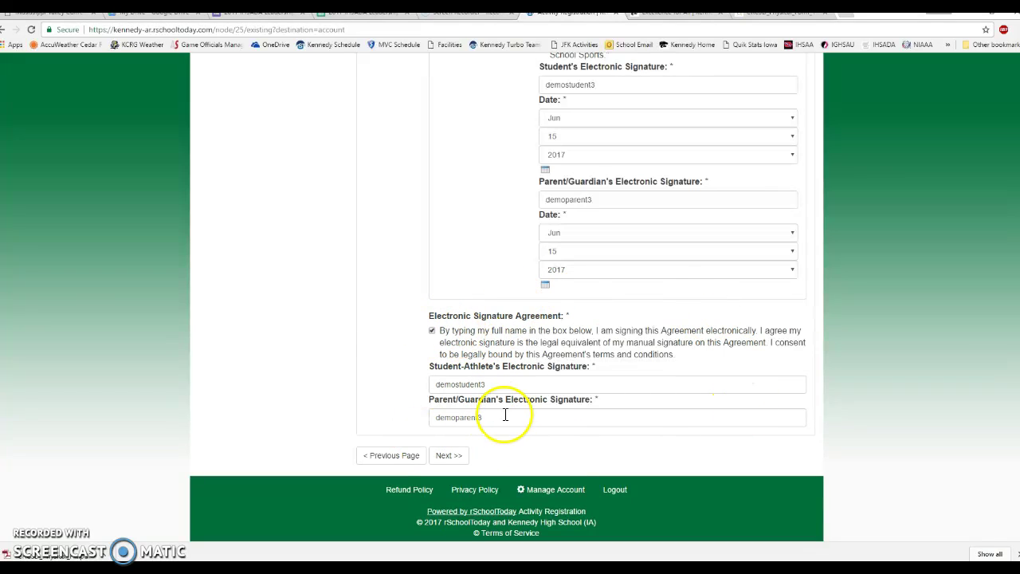
{"action": "left_click", "coordinate": [450, 457]}
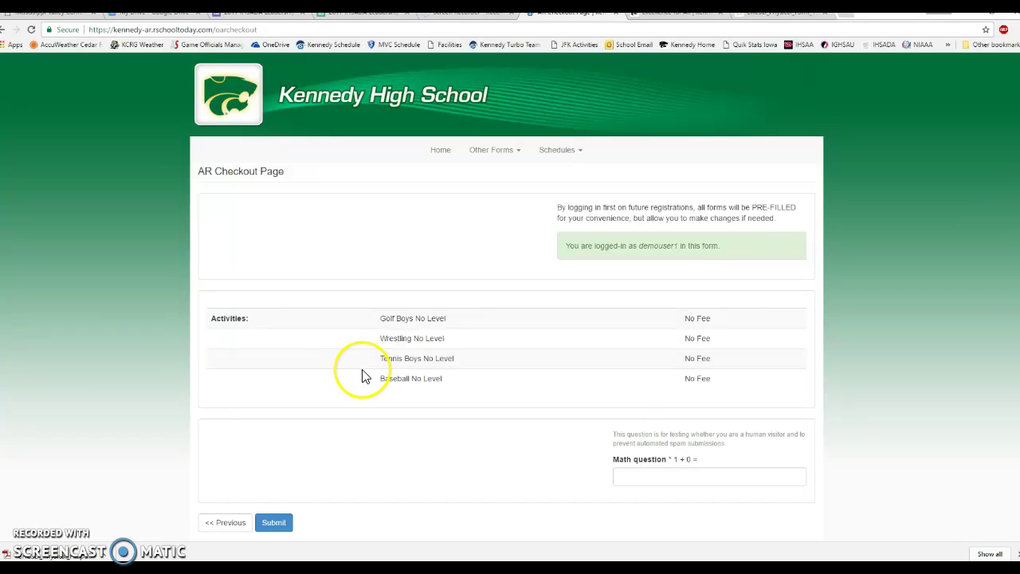
{"action": "scroll", "coordinate": [478, 372], "scroll_direction": "down", "scroll_amount": 2}
{"action": "left_click", "coordinate": [671, 400]}
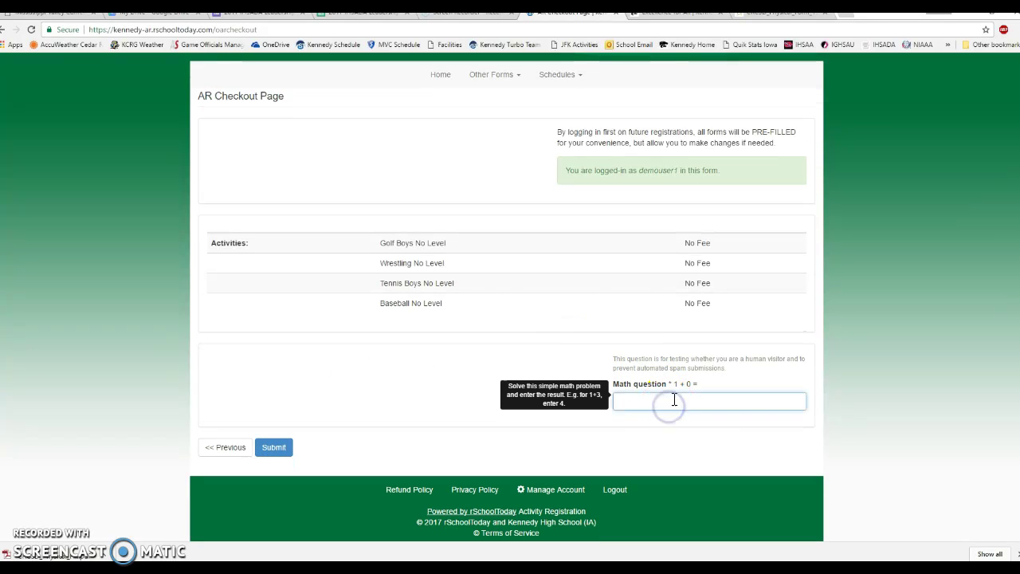
{"action": "type", "text": "1"}
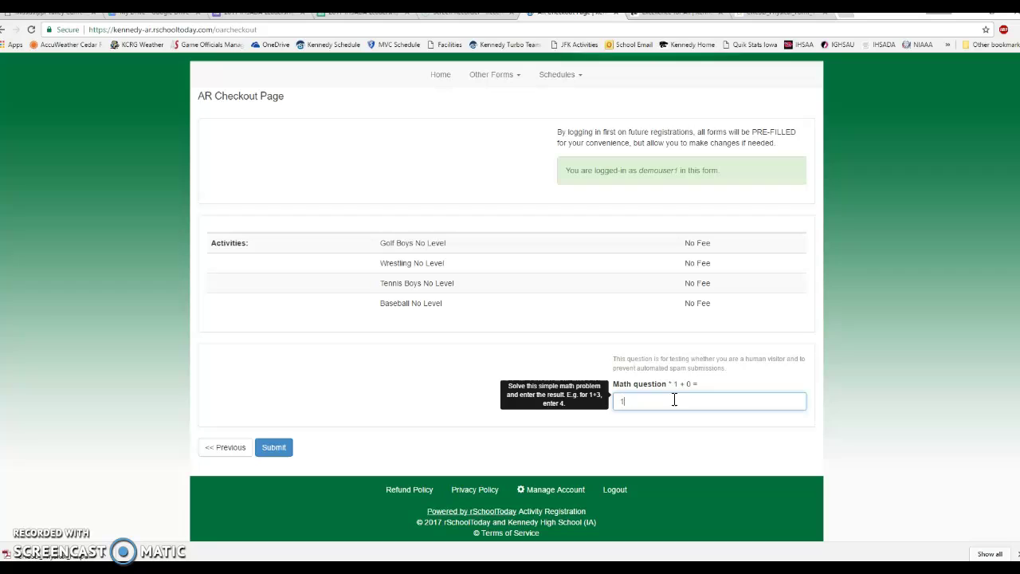
{"action": "left_click", "coordinate": [277, 449]}
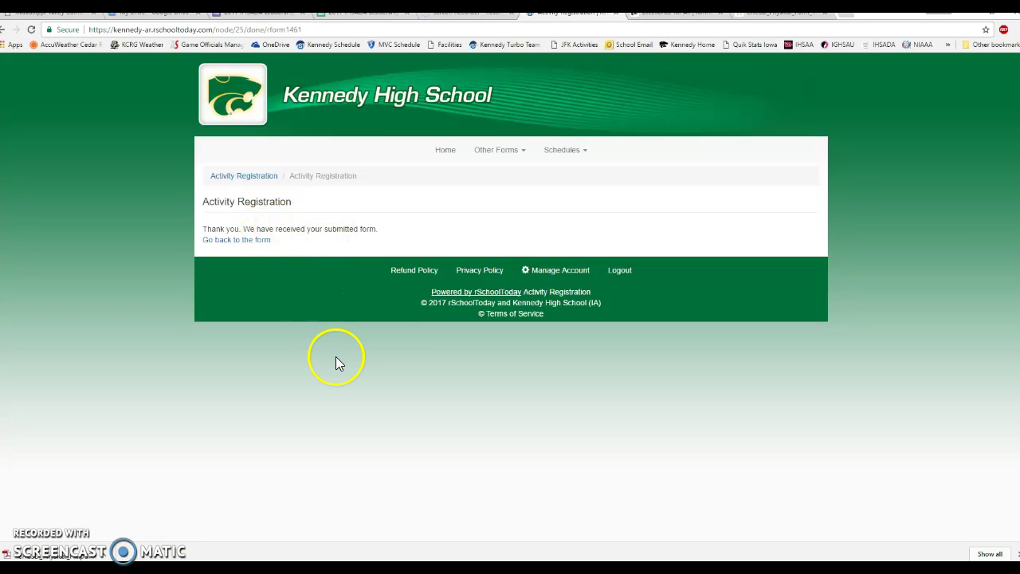
Open the family account and choose Pet-Policy-at-IHSAA.IGHSAU-Sponsored-Events.pdf as the physical form file for the 06/15/2017 registration.
{"action": "left_click", "coordinate": [553, 272]}
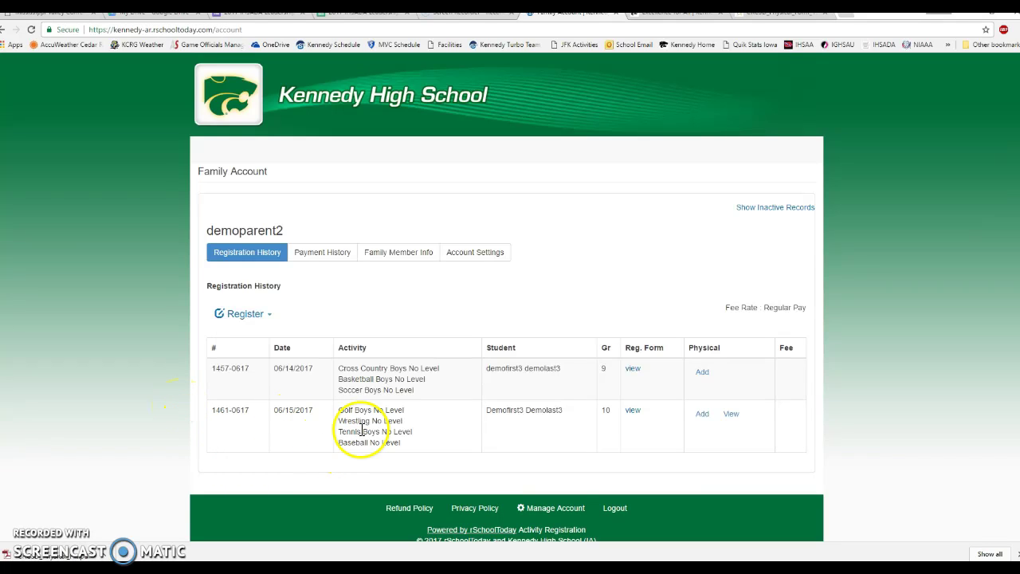
{"action": "left_click", "coordinate": [703, 414]}
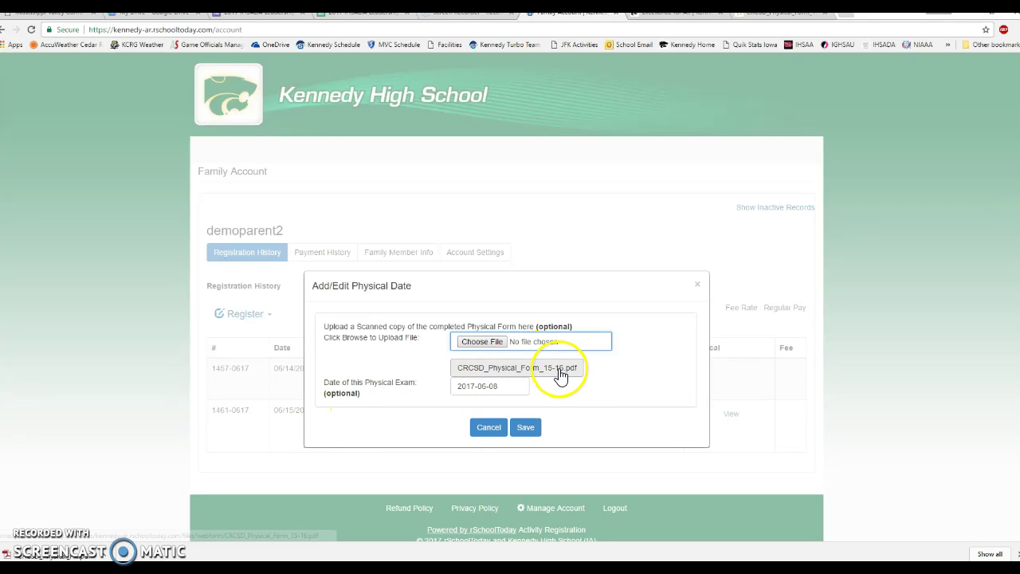
{"action": "left_click", "coordinate": [481, 341]}
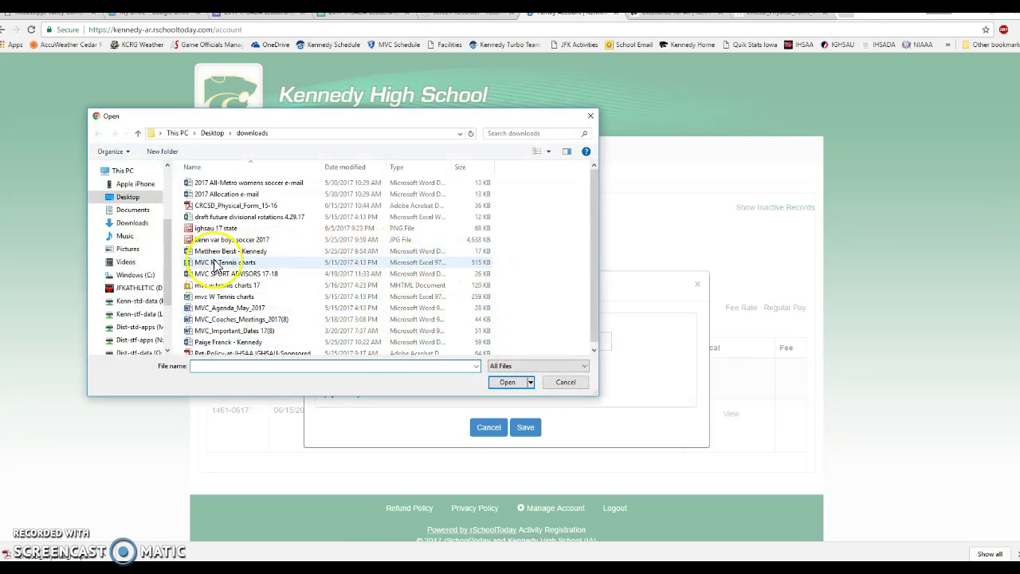
{"action": "scroll", "coordinate": [231, 273], "scroll_direction": "down", "scroll_amount": 1}
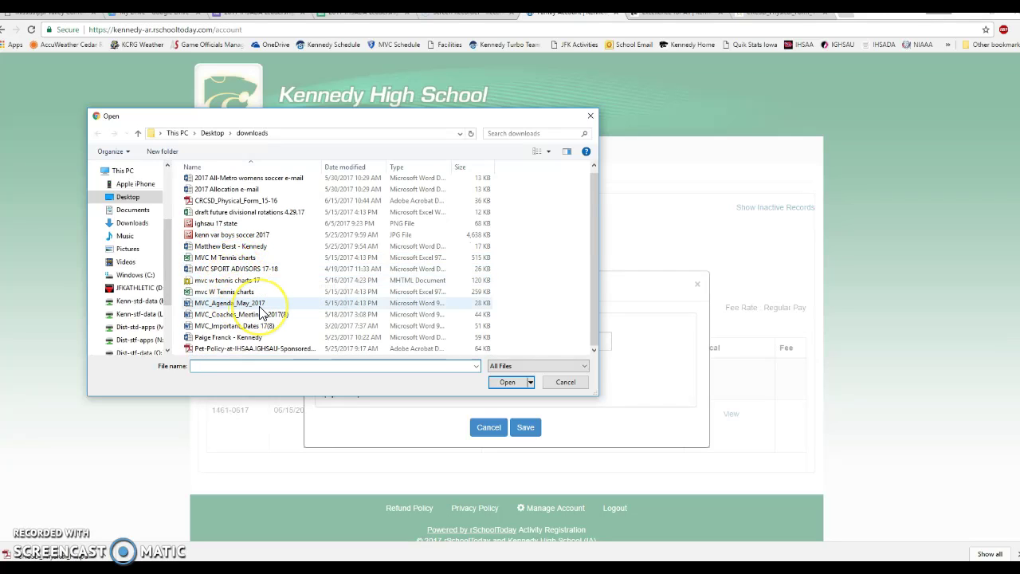
{"action": "double_click", "coordinate": [226, 348]}
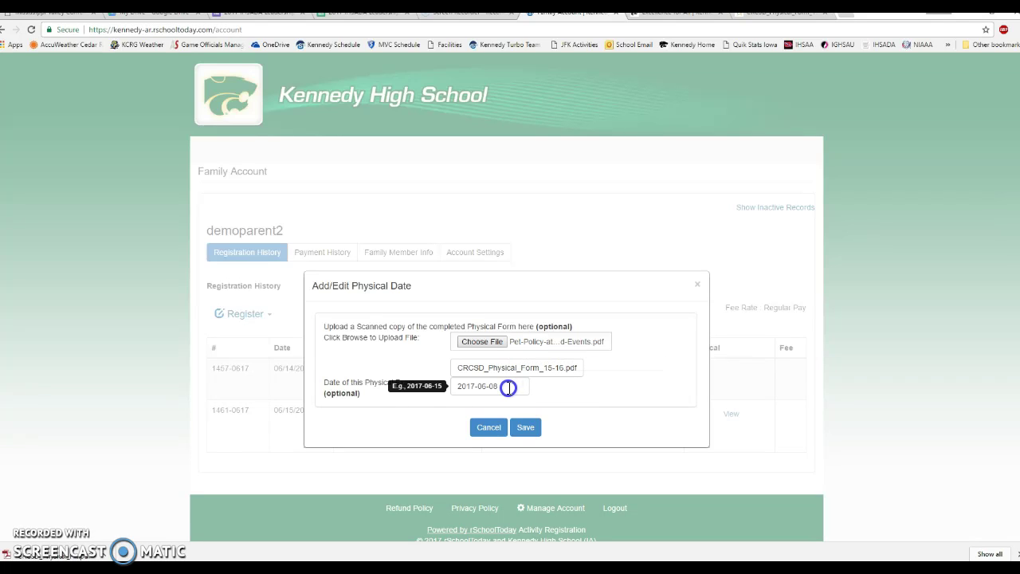
Set the date of the physical exam to 2017-06-14 and save the physical form entry.
{"action": "left_click_drag", "start_coordinate": [505, 386], "coordinate": [438, 388]}
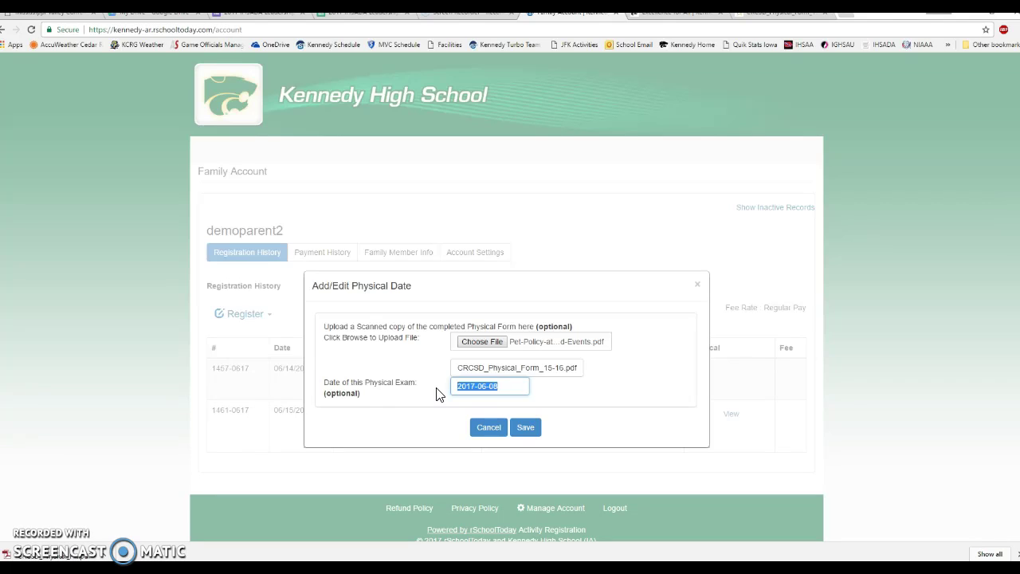
{"action": "left_click", "coordinate": [436, 388]}
{"action": "type", "text": "2017"}
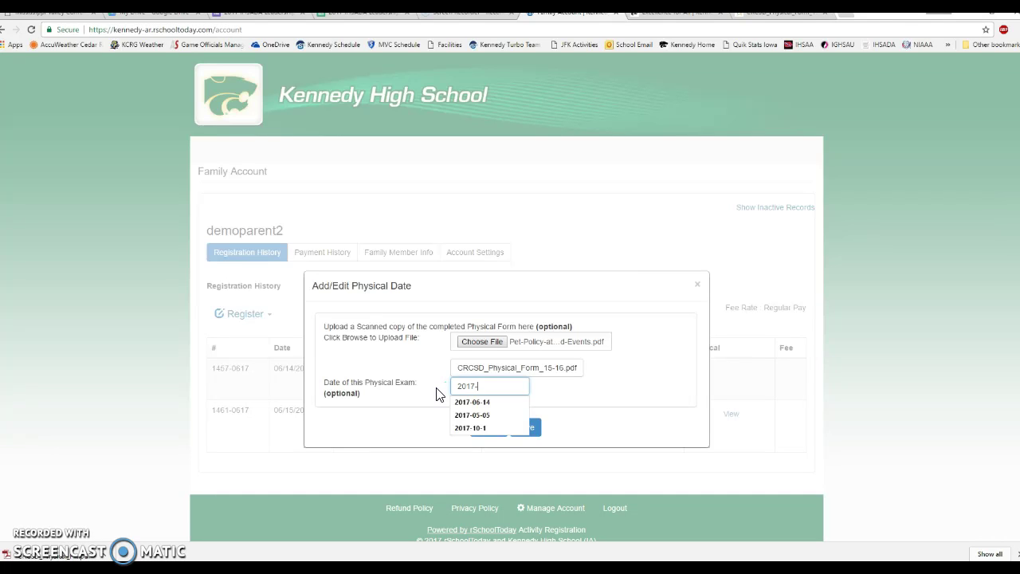
{"action": "type", "text": "-06-14"}
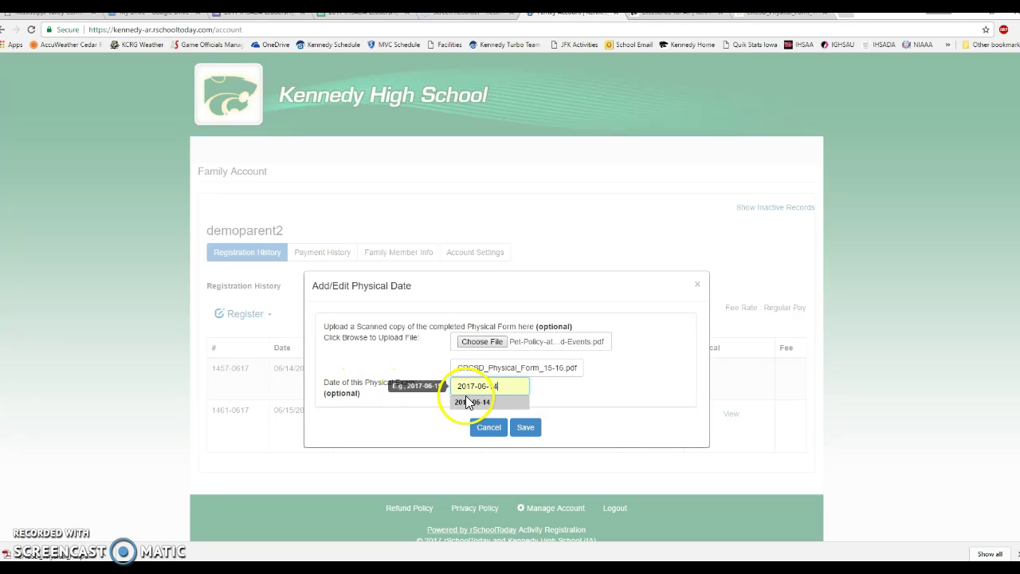
{"action": "left_click", "coordinate": [465, 401]}
{"action": "left_click", "coordinate": [527, 427]}
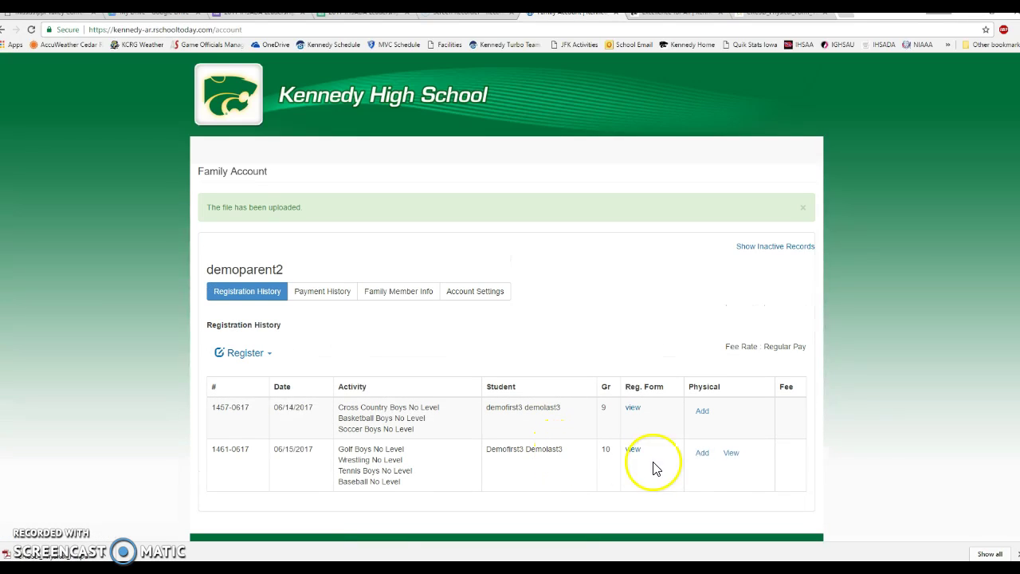
View the uploaded physical file of the 06/15/2017 registration through its full page, and return to the family account.
{"action": "left_click", "coordinate": [731, 453]}
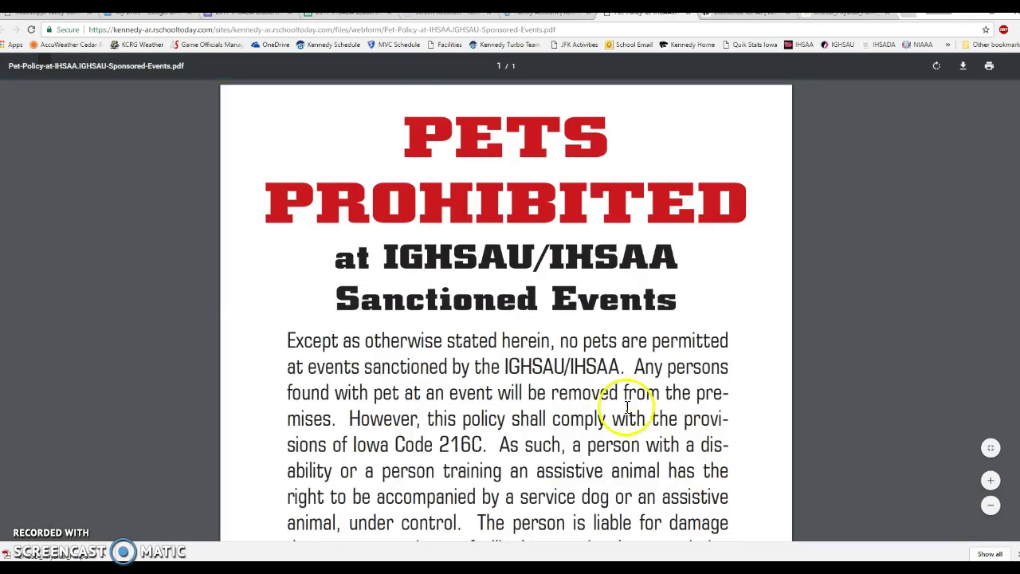
{"action": "scroll", "coordinate": [575, 403], "scroll_direction": "down", "scroll_amount": 2}
{"action": "scroll", "coordinate": [576, 403], "scroll_direction": "down", "scroll_amount": 5}
{"action": "scroll", "coordinate": [575, 402], "scroll_direction": "up", "scroll_amount": 6}
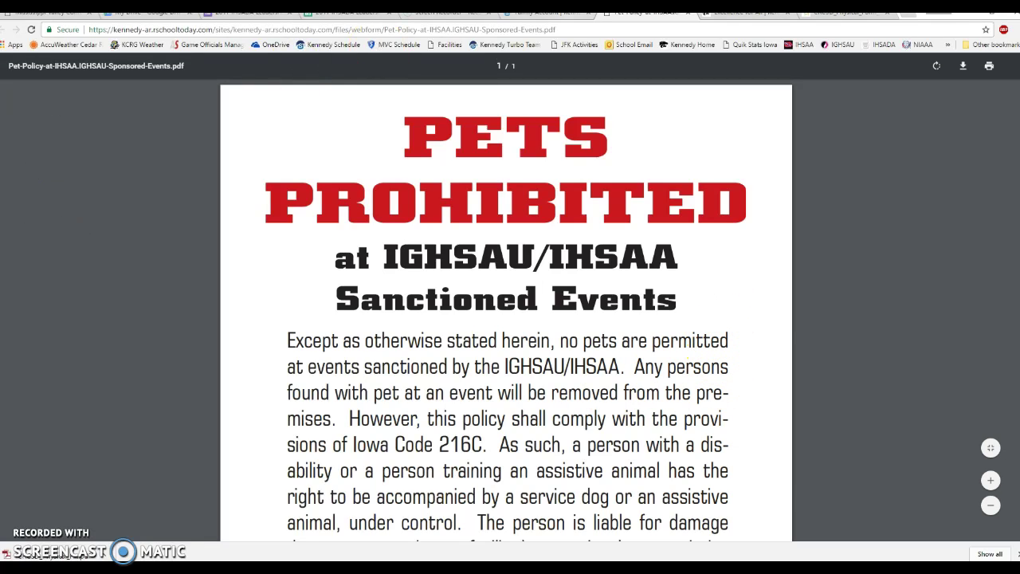
{"action": "left_click", "coordinate": [558, 12]}
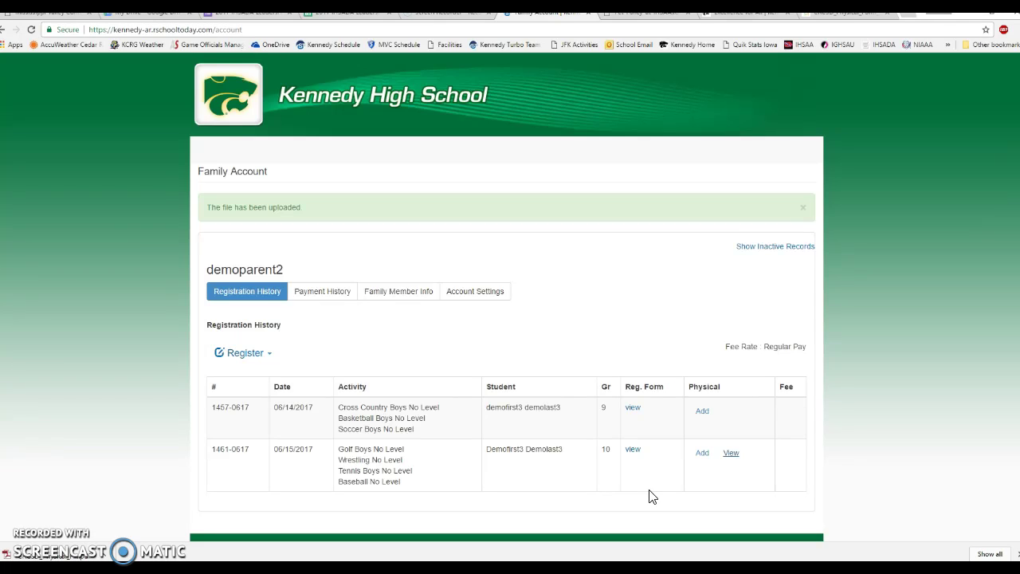
Check the family account's options for registering an existing or a new student, and close them without choosing one.
{"action": "left_click", "coordinate": [259, 354]}
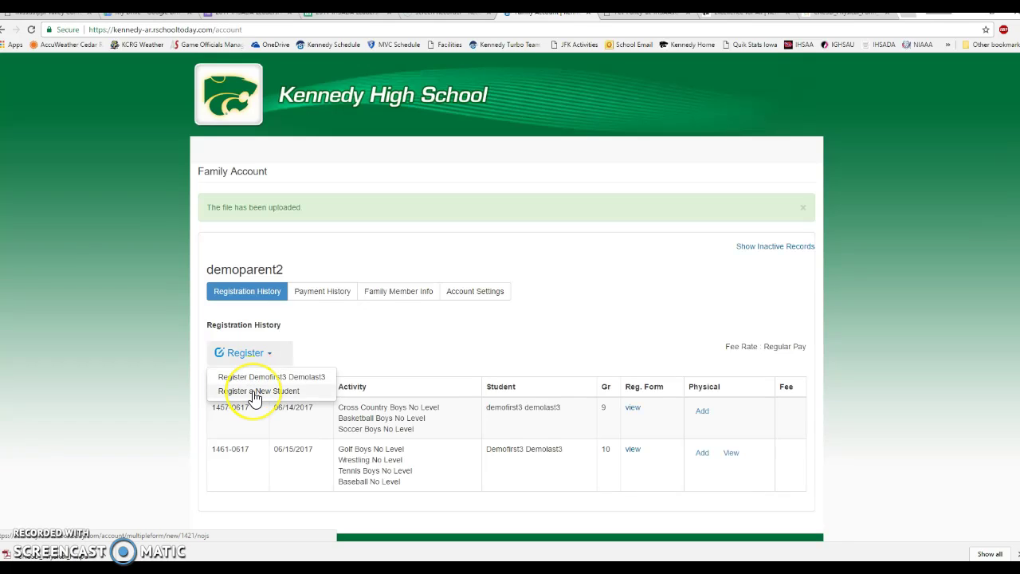
{"action": "left_click", "coordinate": [146, 384]}
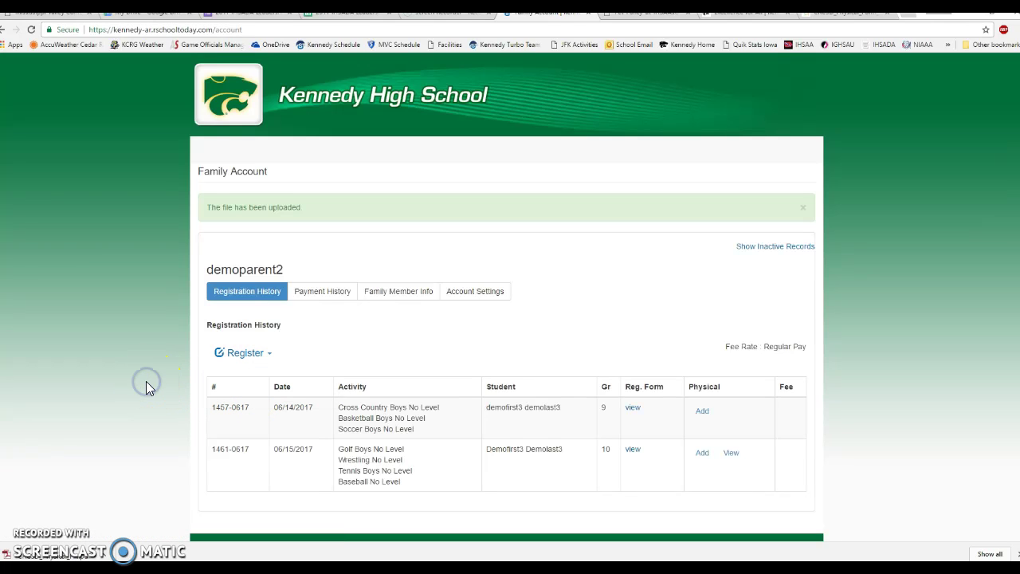